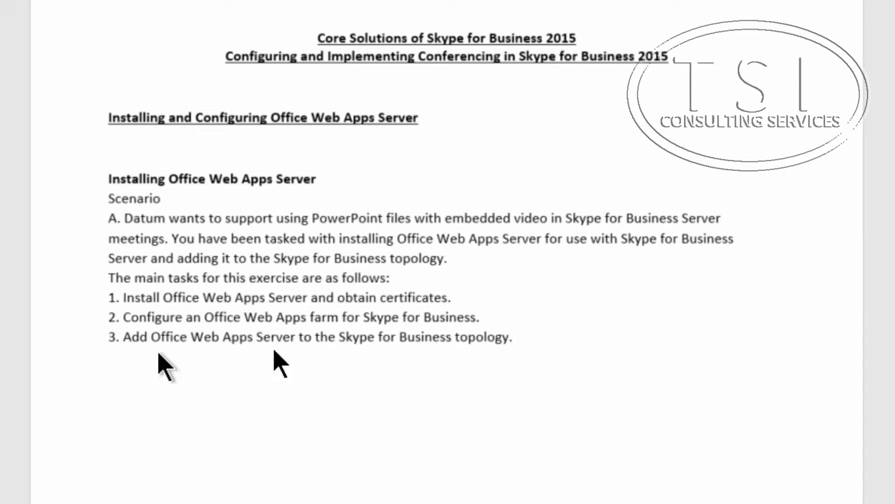
Step: Highlight 'Install Office Web Apps Server' in the first task line of the exercise
key("ctrl+a")
double_click(210, 297)
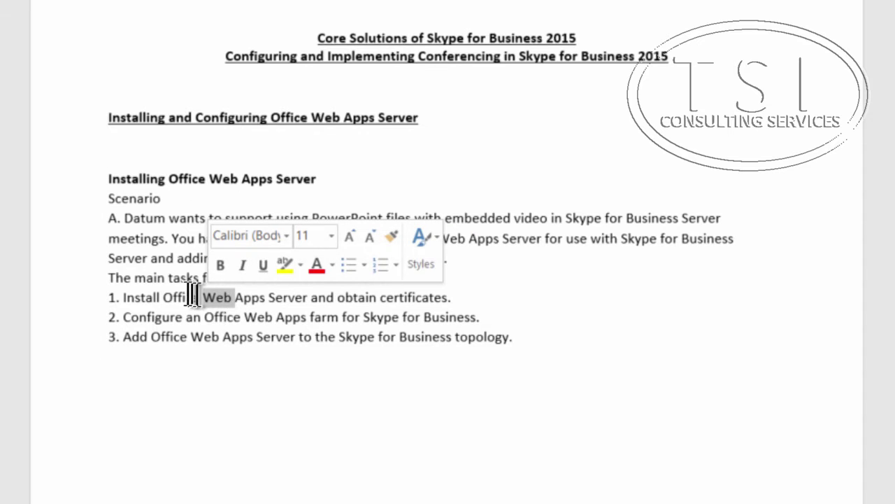
left_click_drag(162, 296, 275, 298)
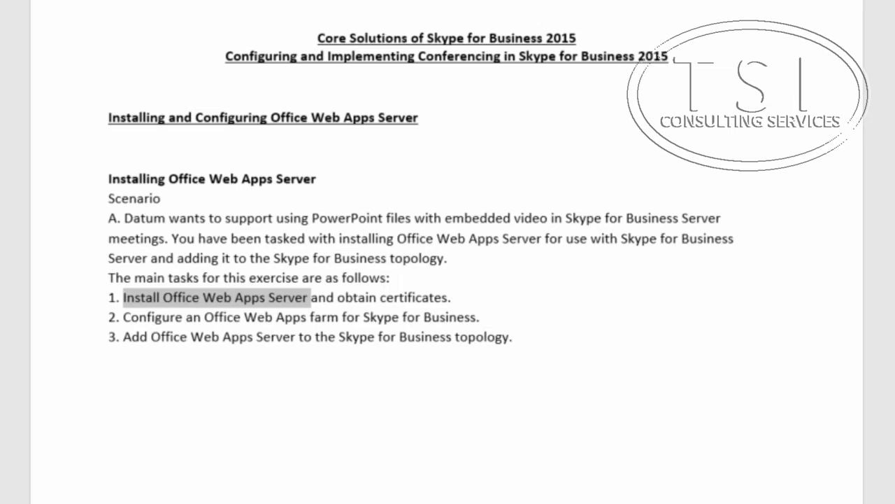
Step: Run SETUP.EXE from the DVD, accept the license terms and start installing Office Web Apps Server 2013
scroll(447, 251, "down", 5)
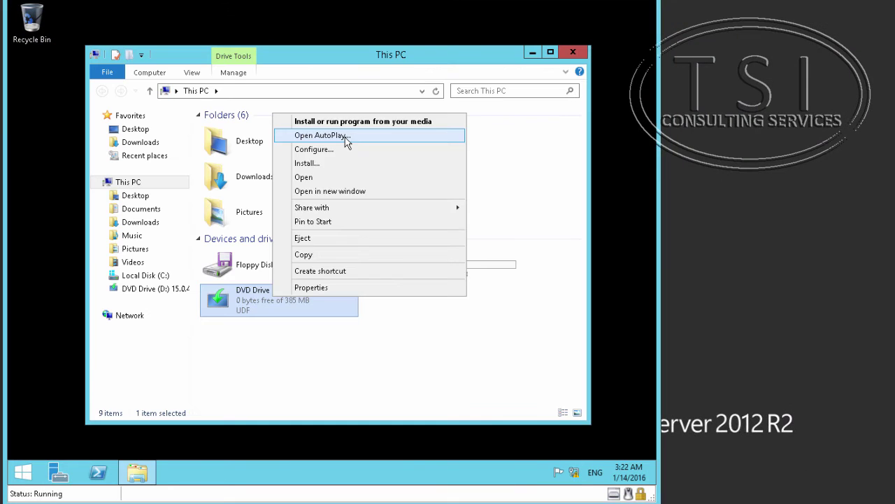
left_click(346, 143)
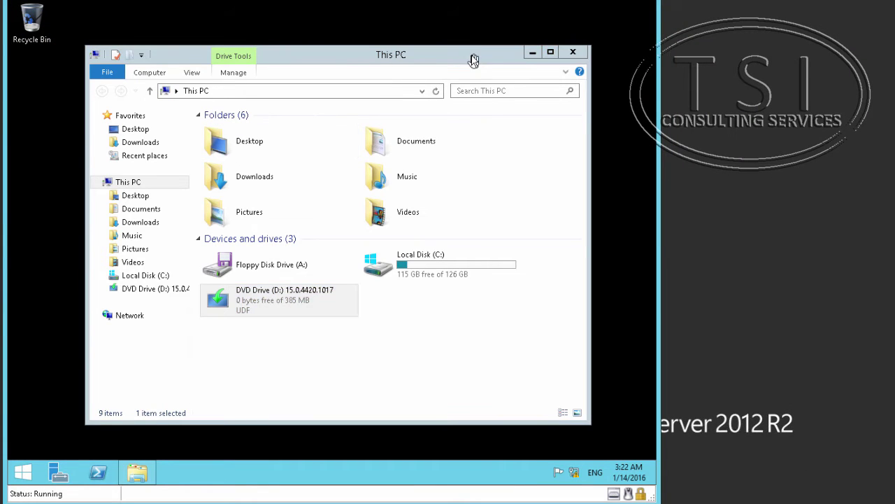
left_click(487, 105)
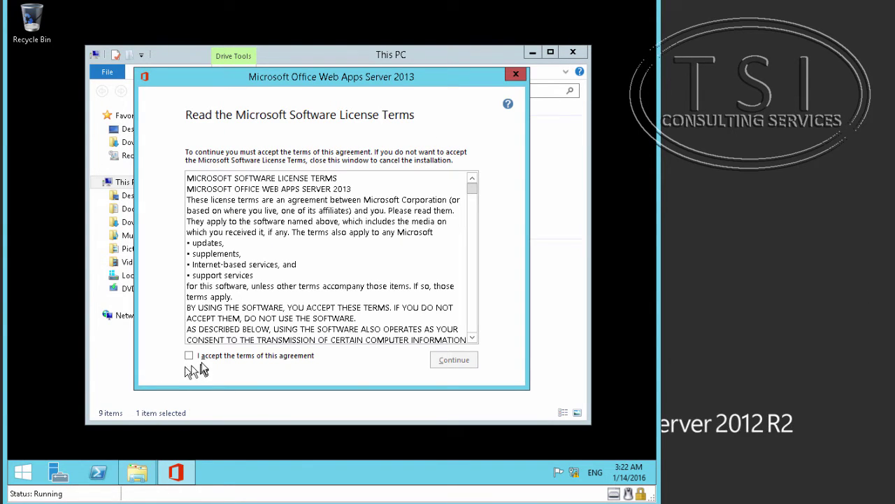
left_click(200, 357)
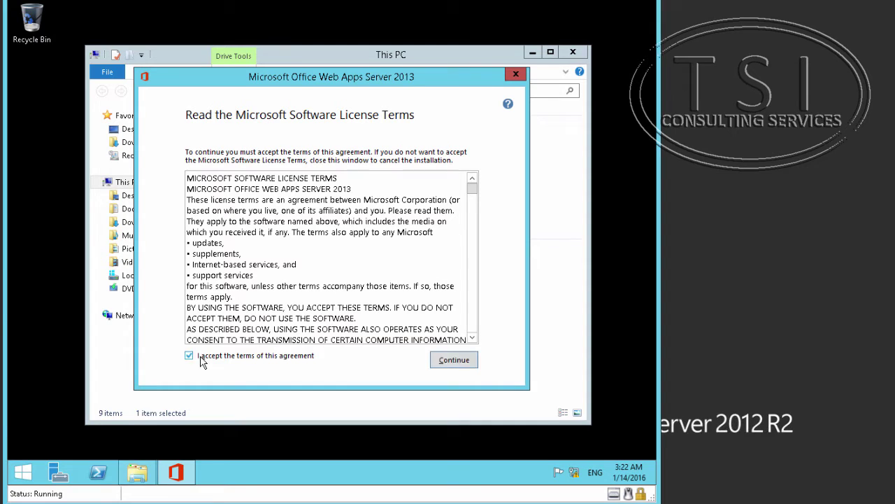
left_click(459, 371)
left_click(481, 360)
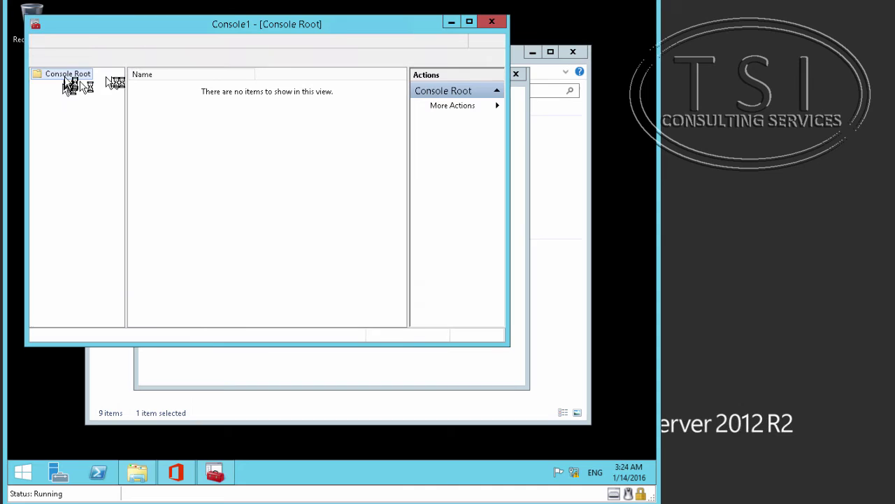
Step: Add the Certificates snap-in for the local computer account to the console
right_click(68, 77)
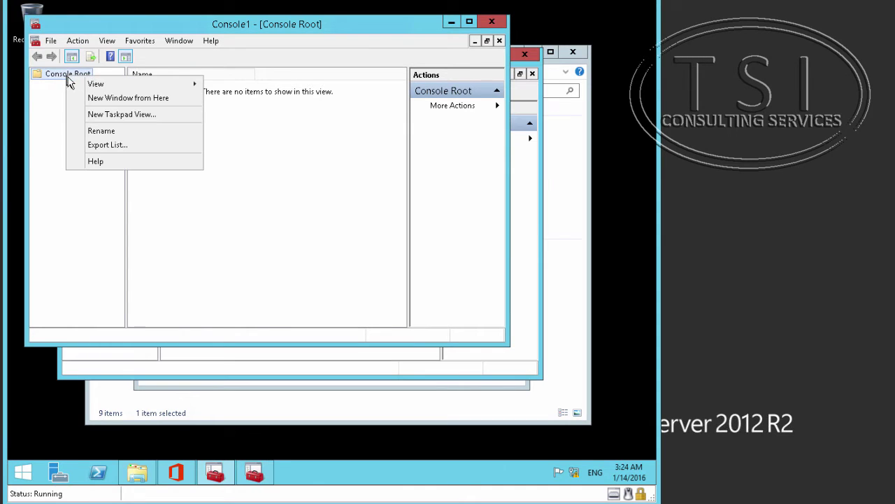
left_click(51, 41)
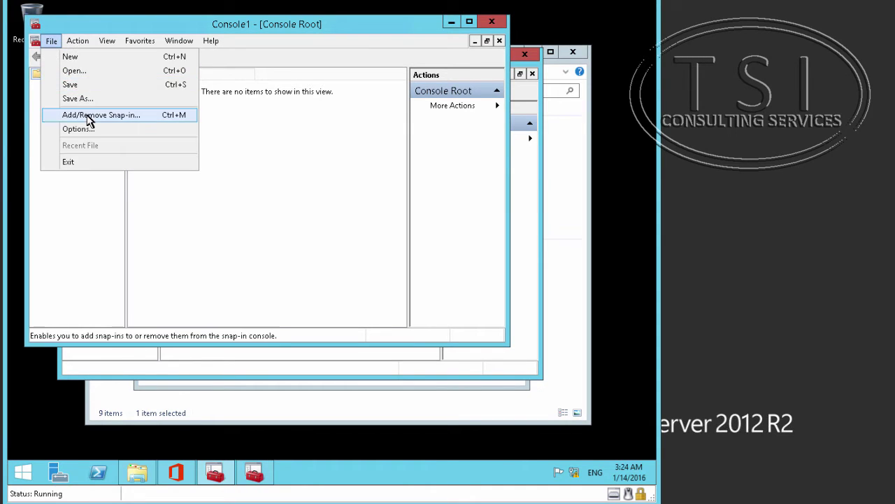
left_click(87, 114)
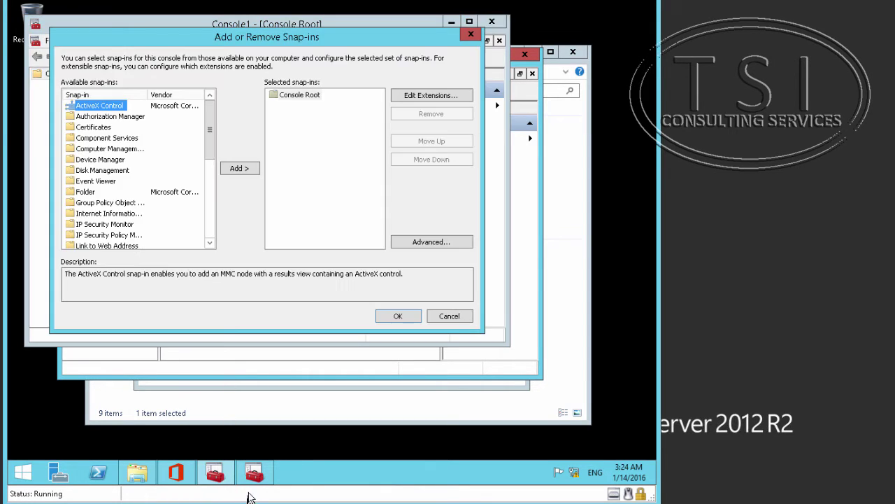
left_click(101, 127)
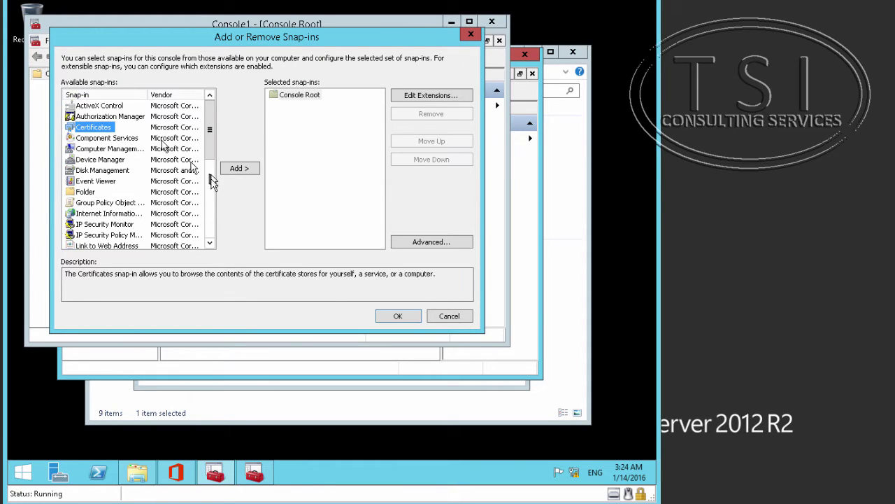
left_click(236, 173)
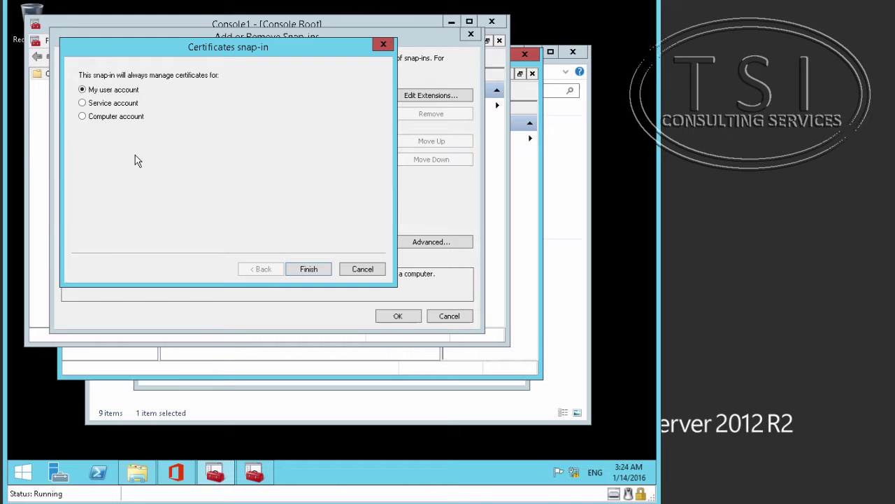
left_click(82, 117)
left_click(306, 269)
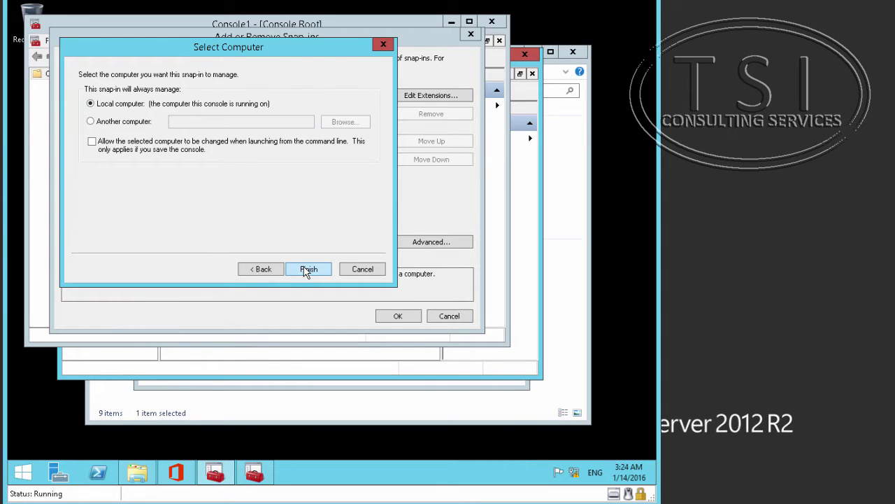
left_click(306, 270)
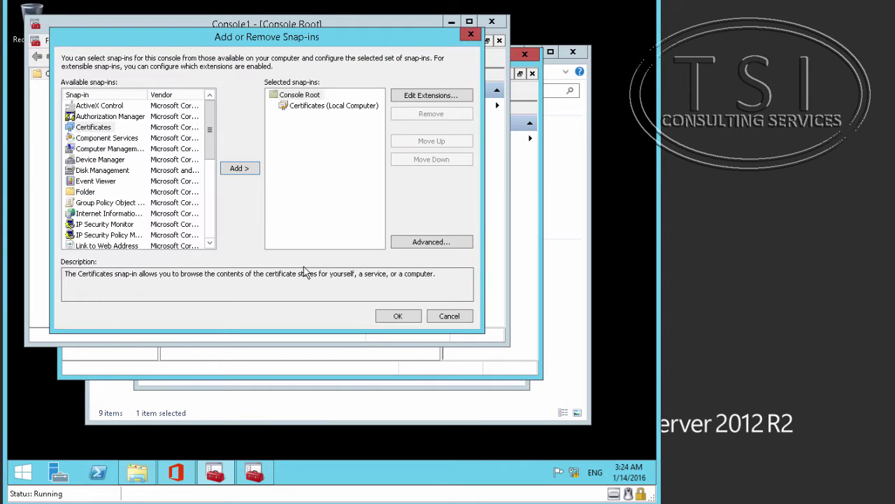
left_click(397, 319)
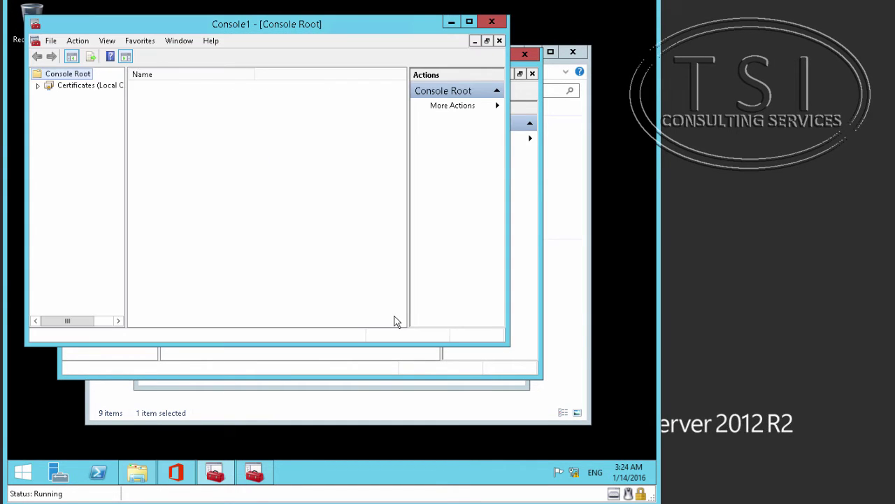
Step: Close the spare empty console and expand the local computer certificate stores
left_click(531, 160)
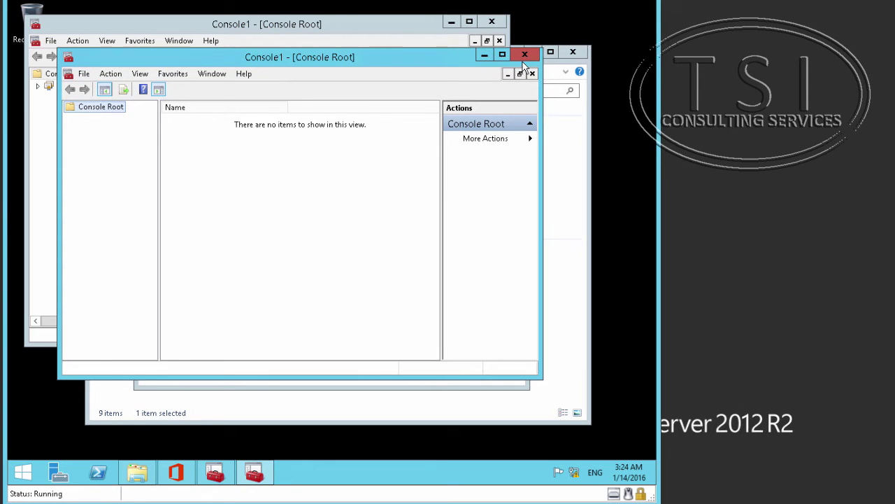
left_click(523, 57)
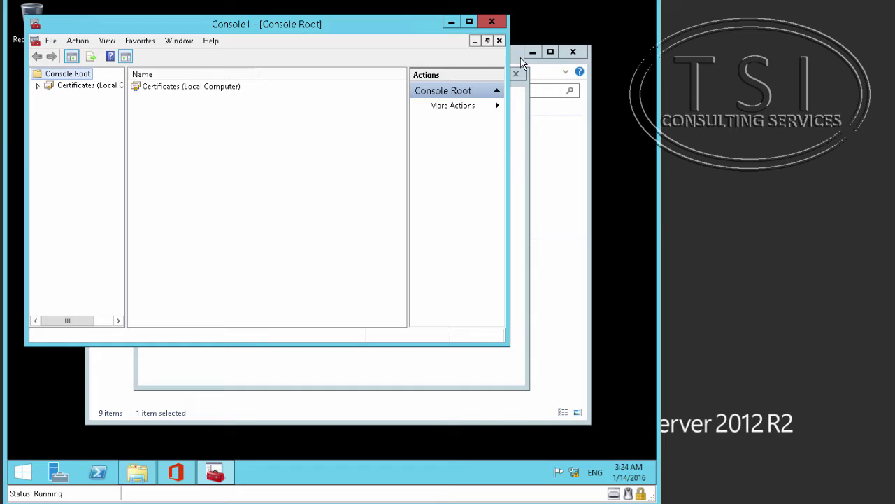
left_click(38, 85)
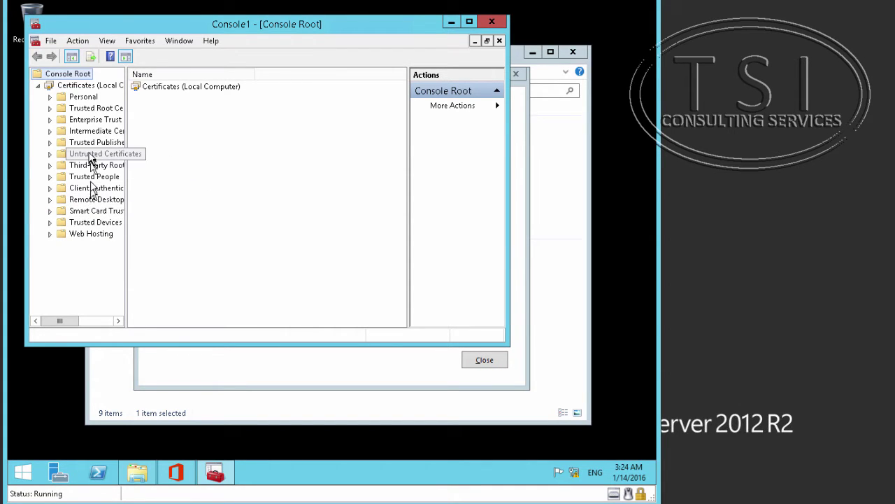
Step: Request a new Personal certificate via Active Directory enrollment policy, selecting the Adatum Web Server template
left_click(85, 100)
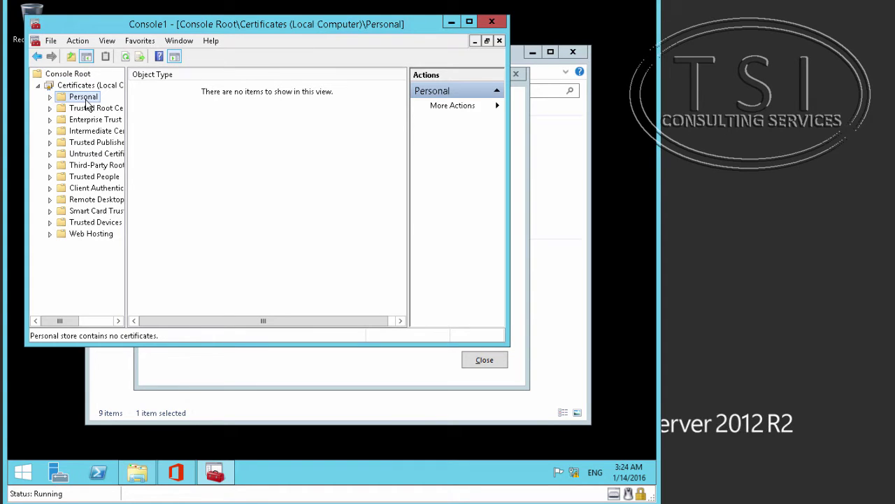
right_click(87, 103)
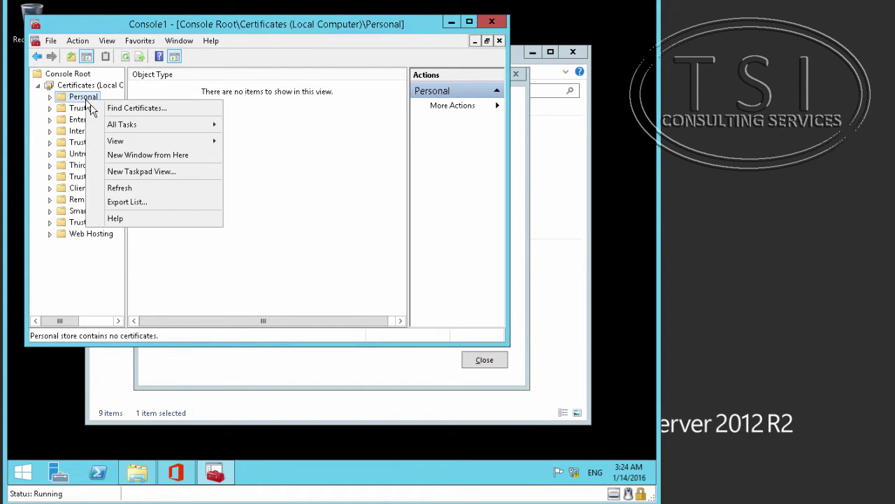
mouse_move(137, 126)
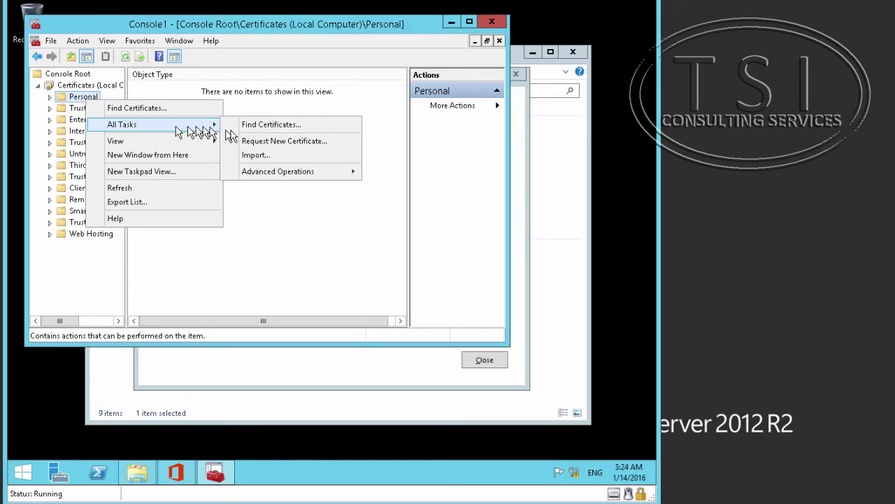
left_click(256, 142)
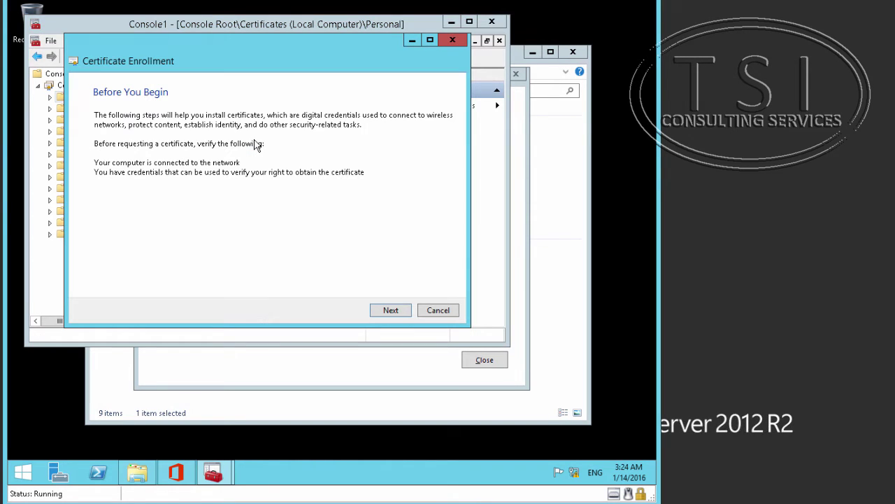
left_click(389, 310)
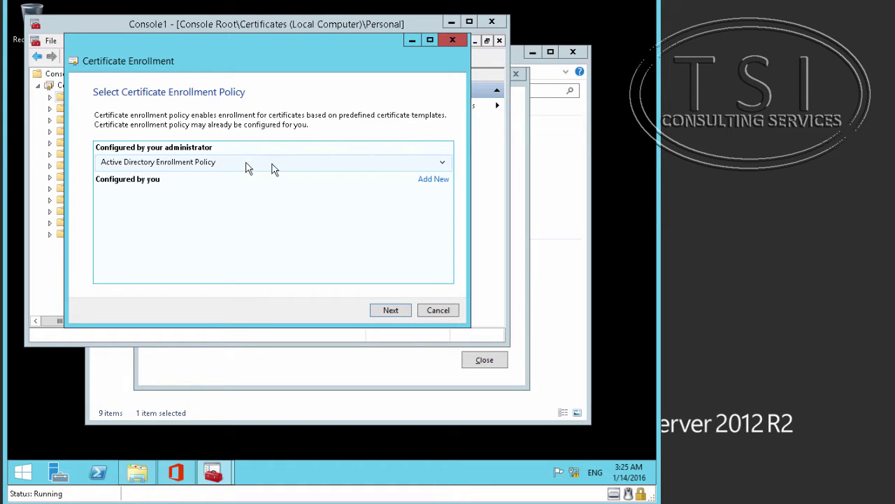
left_click(390, 310)
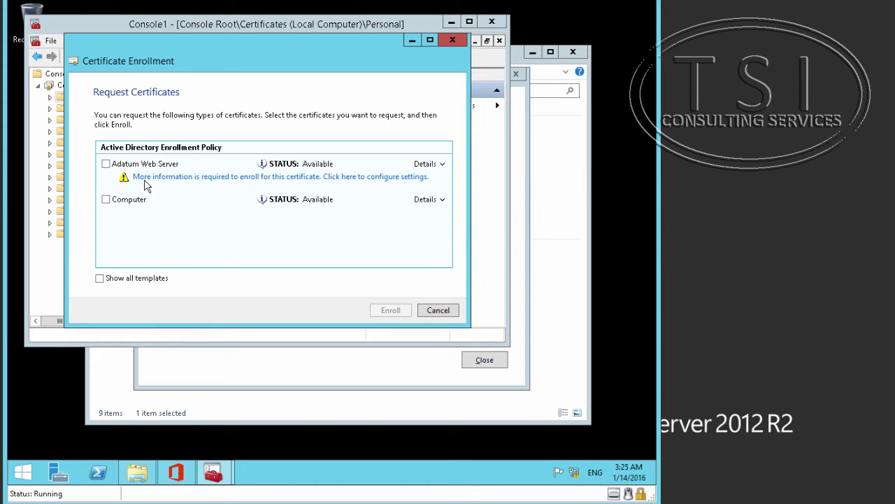
left_click(105, 164)
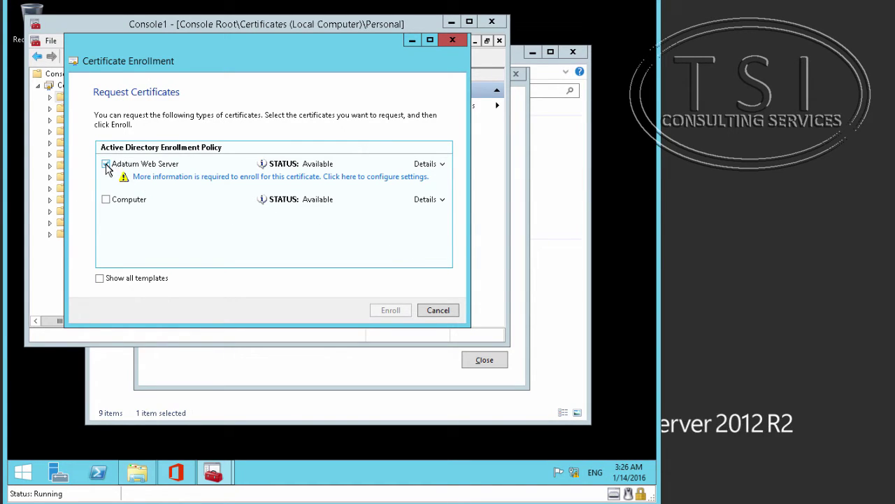
Step: Set the certificate subject's common name to lon-wac.adatum.com
left_click(201, 179)
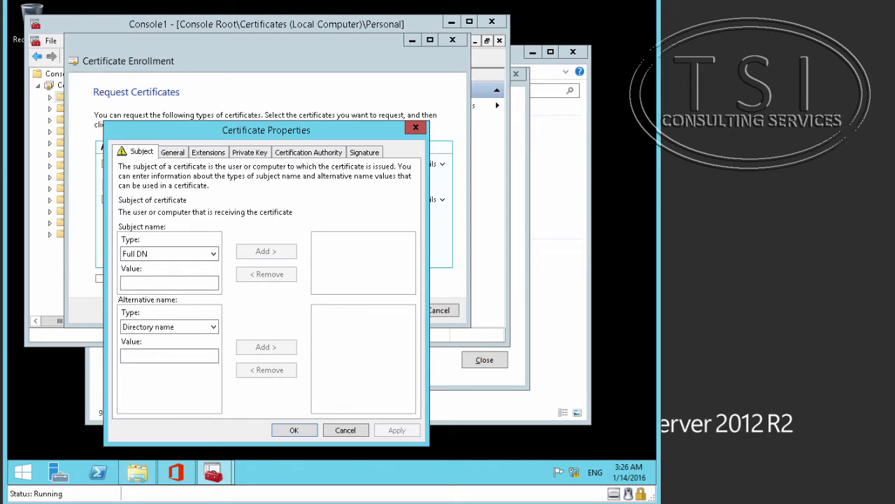
left_click(147, 256)
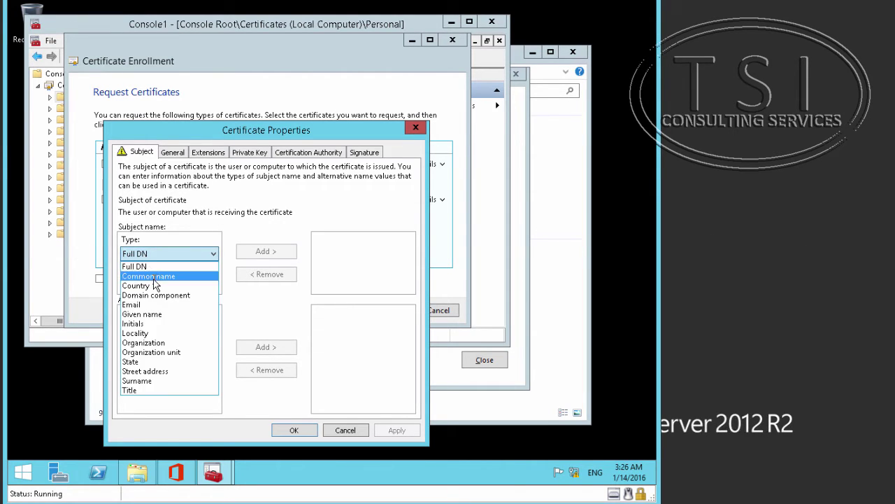
left_click(150, 277)
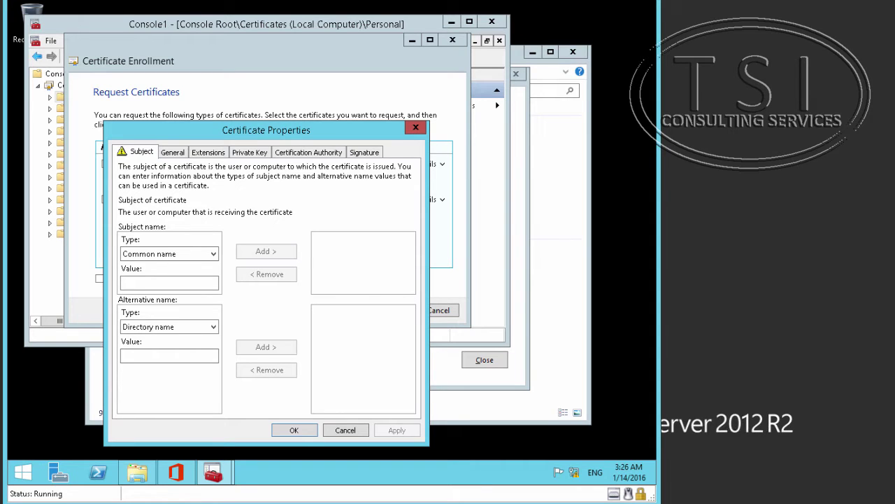
left_click(176, 282)
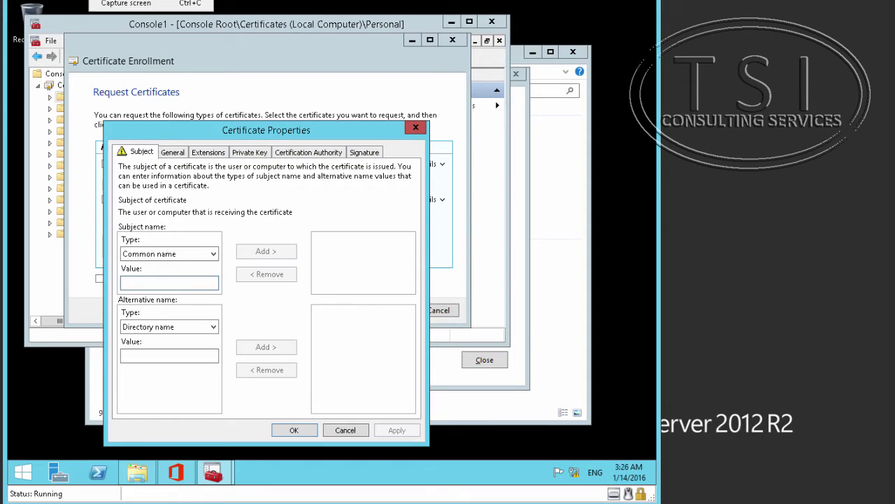
type("lon-wac.adatum.com")
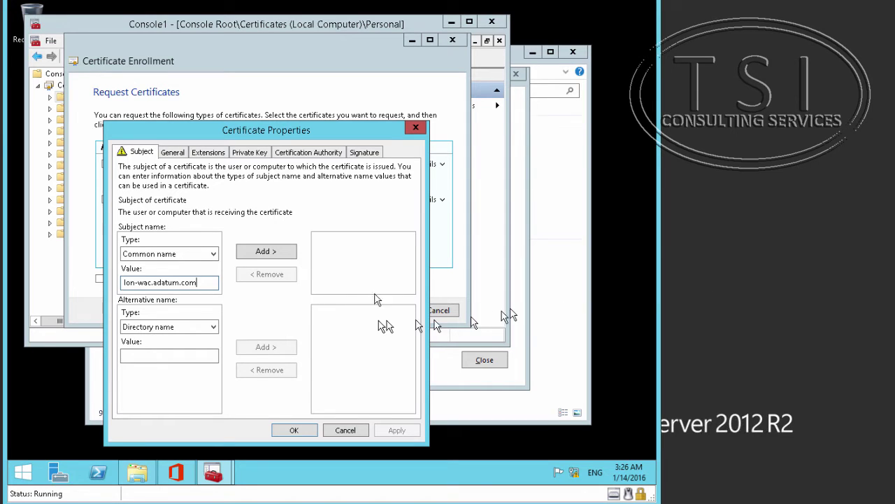
left_click(270, 255)
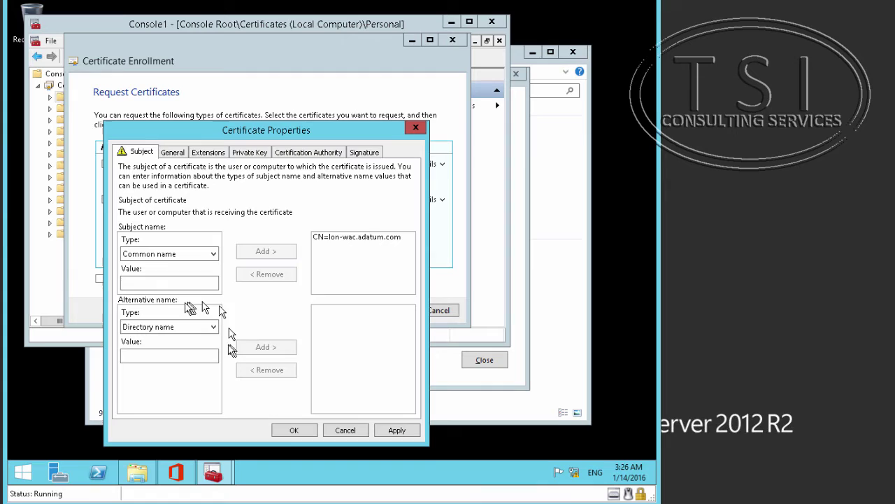
Step: Add lon-wac.adatum.com as a DNS alternative name
left_click(171, 327)
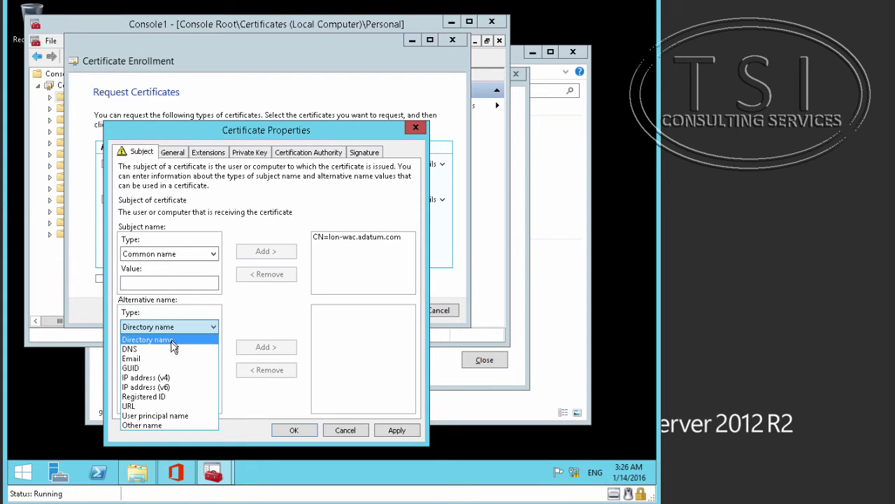
left_click(173, 349)
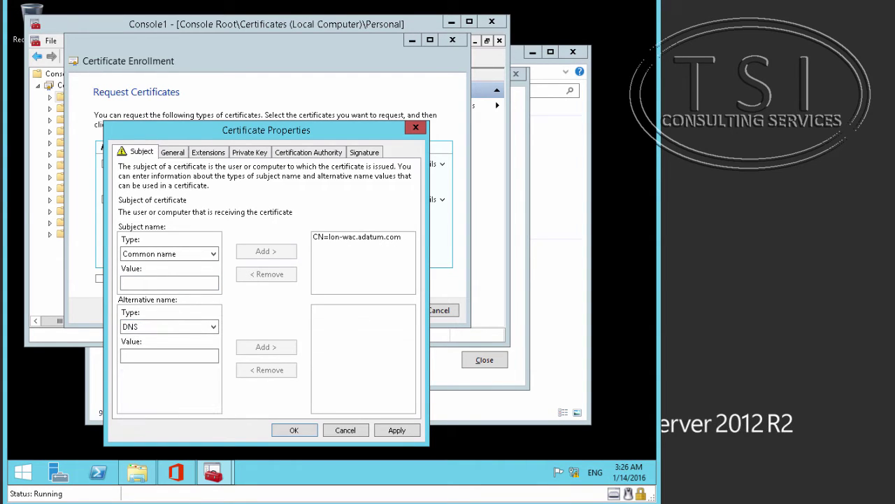
left_click(158, 355)
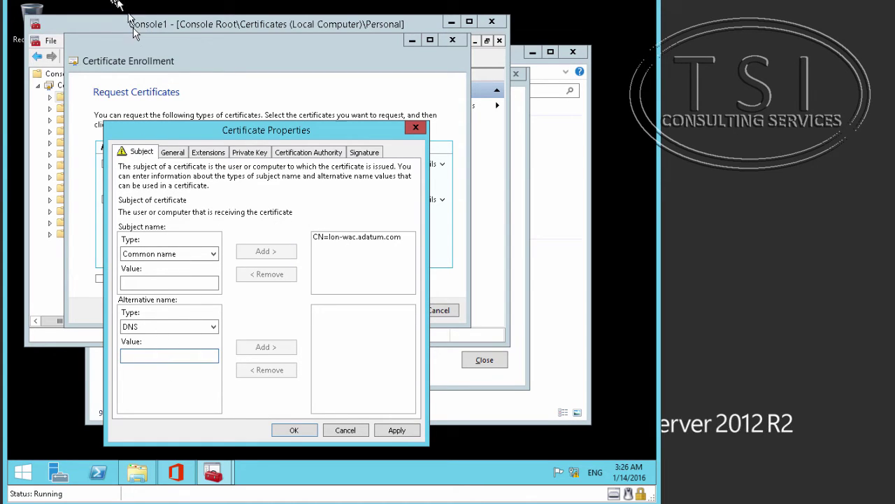
type("lon-wac.adatum.com")
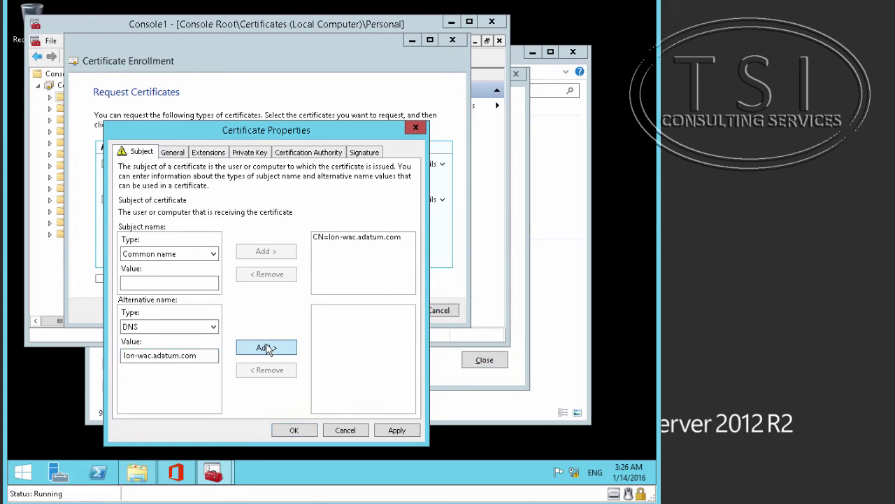
left_click(267, 348)
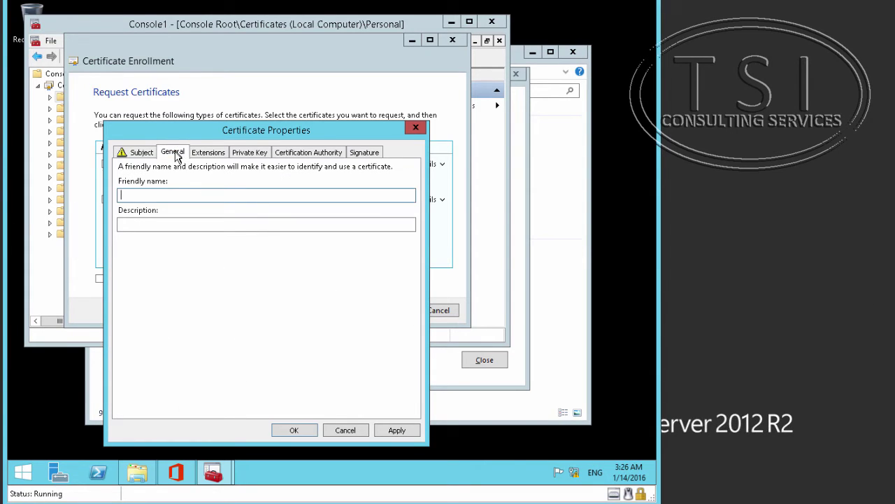
Step: Set the certificate's friendly name to WACcert
left_click(110, 0)
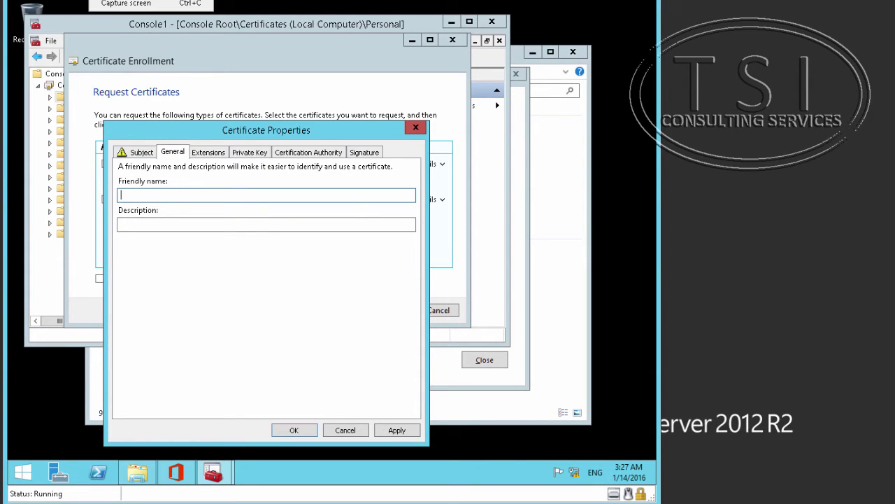
type("ACcert.")
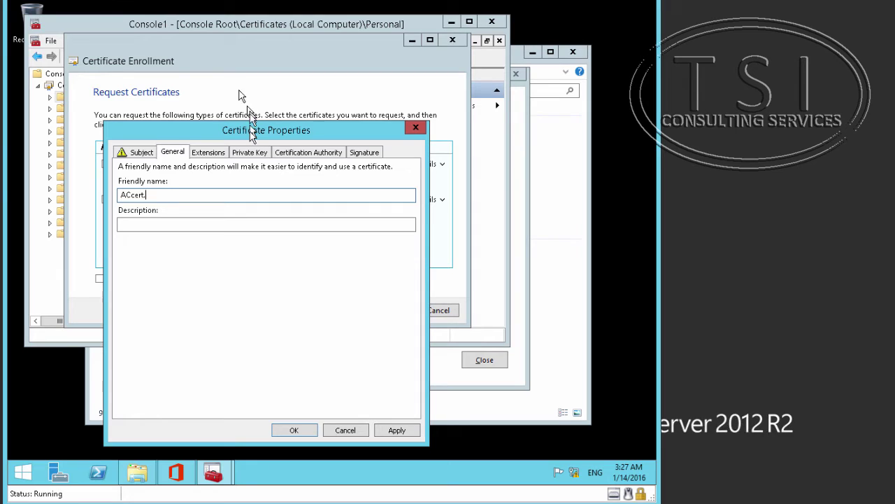
left_click(121, 196)
type("W")
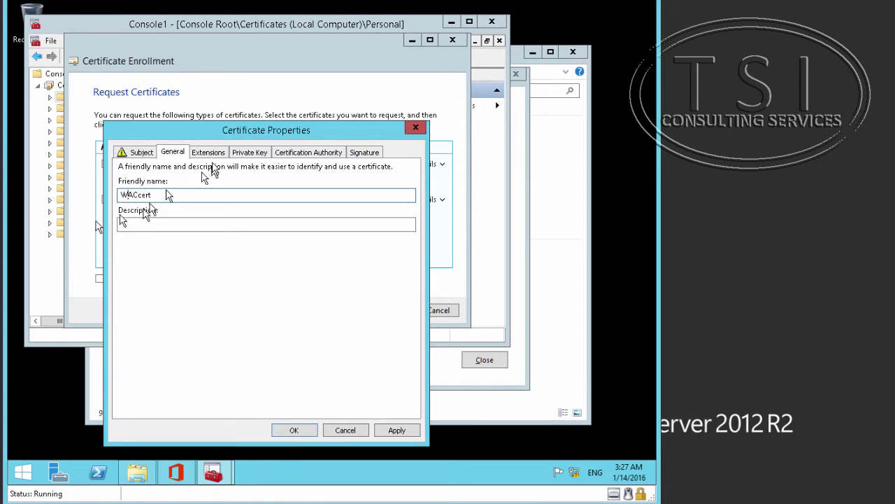
Step: Make the 2048-bit private key exportable and apply the changes
left_click(246, 153)
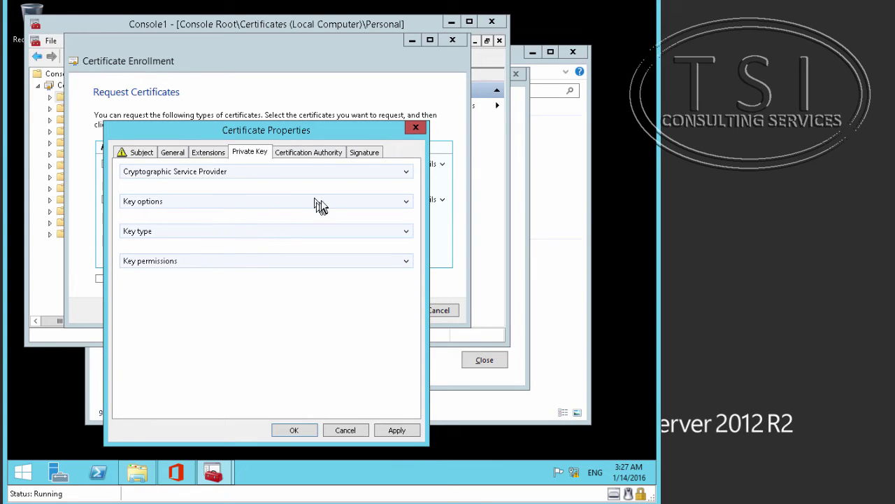
left_click(406, 201)
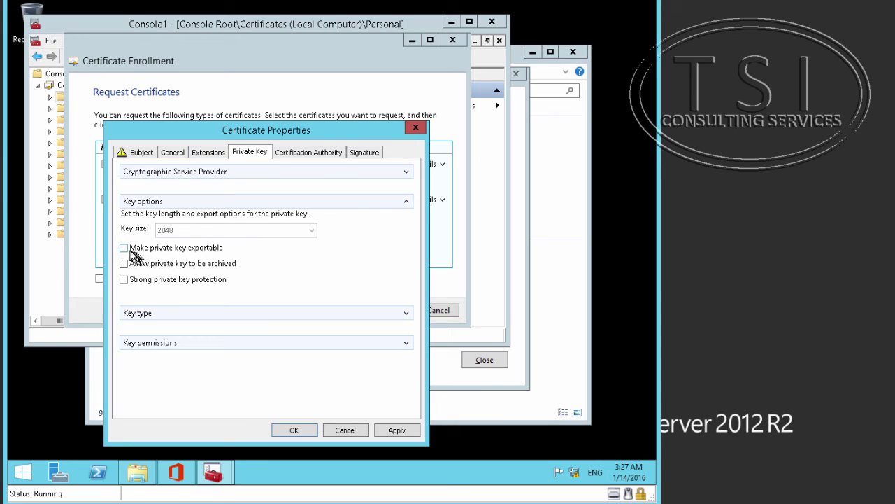
left_click(128, 254)
left_click(397, 430)
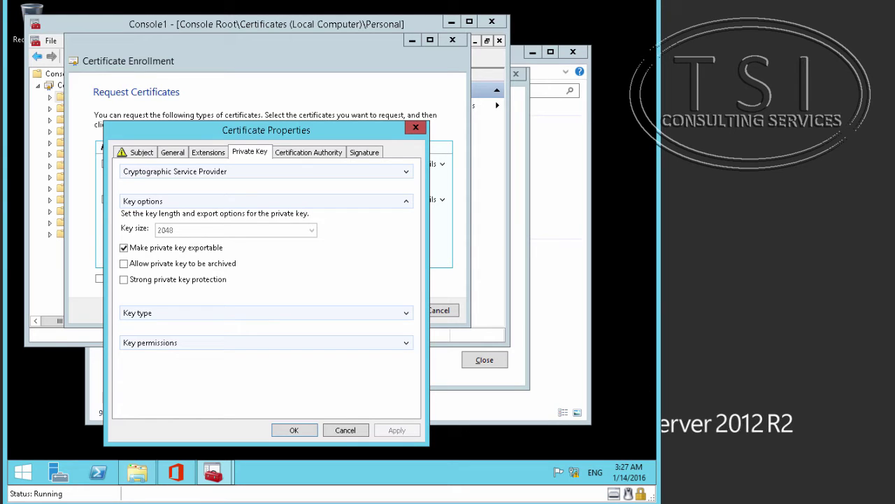
Step: Enroll the certificate and show lon-wac.adatum.com, issued by AdatumCA, in Personal > Certificates
left_click(288, 432)
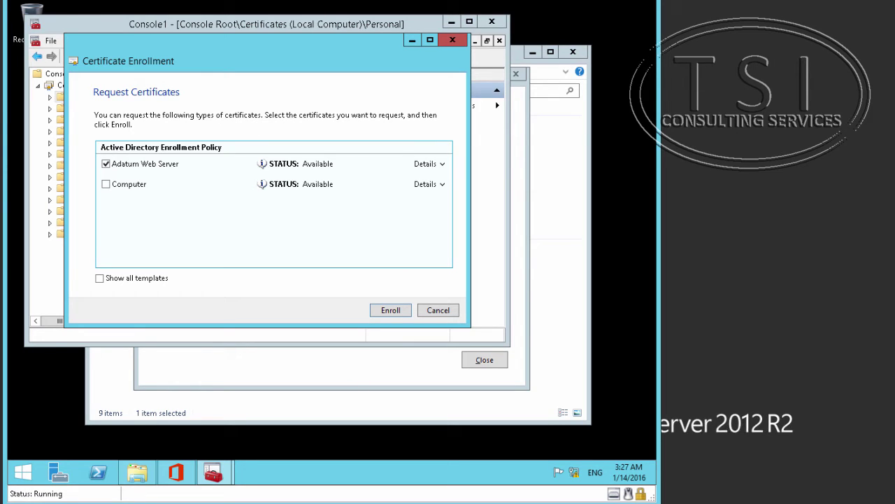
left_click(393, 312)
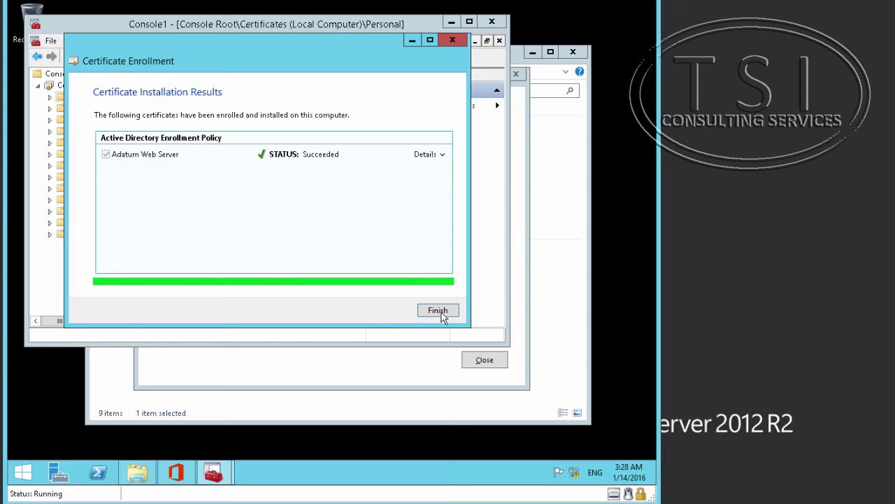
left_click(441, 312)
left_click(49, 97)
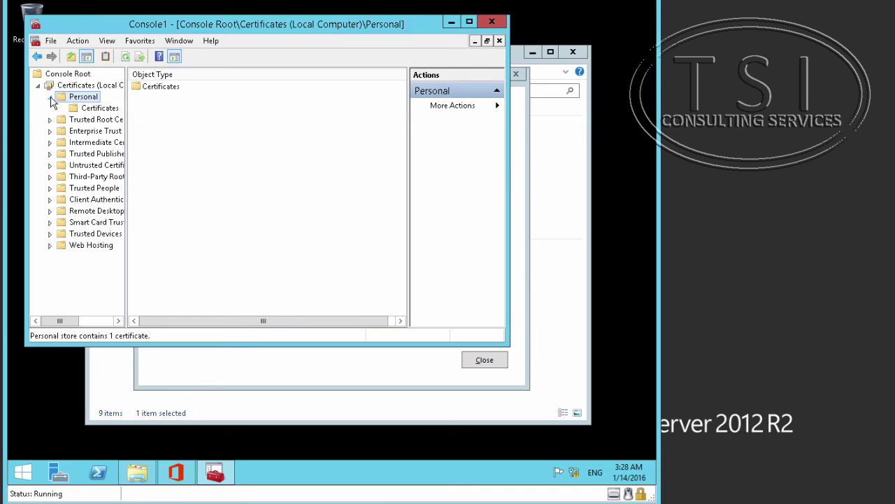
left_click(81, 109)
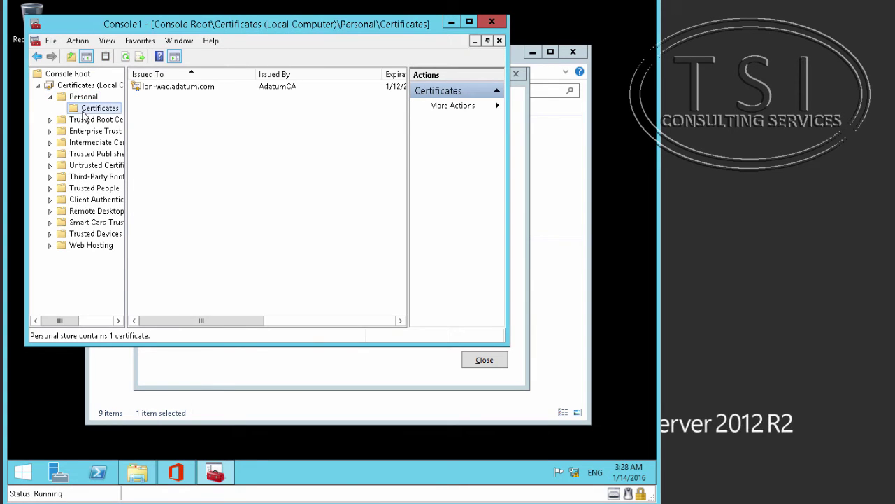
Step: Inspect the lon-wac.adatum.com certificate's Details and Certification Path
left_click(163, 87)
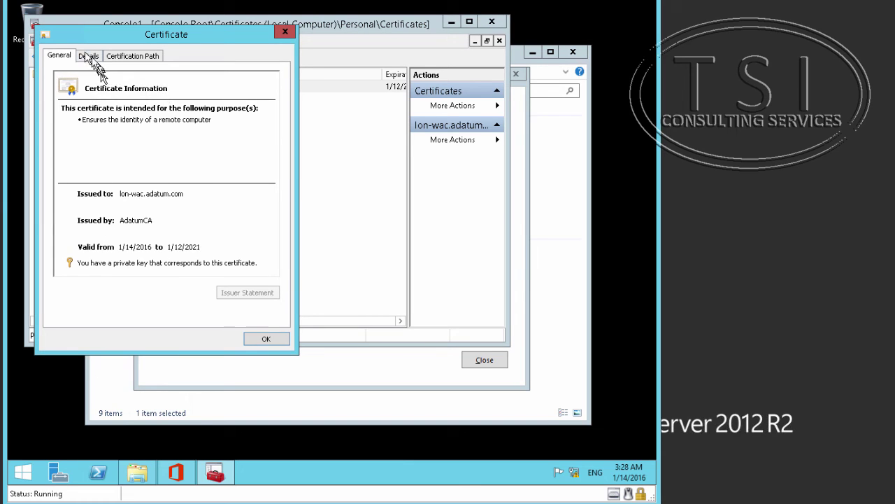
left_click(89, 56)
key("Down")
key("Down")
key("Down")
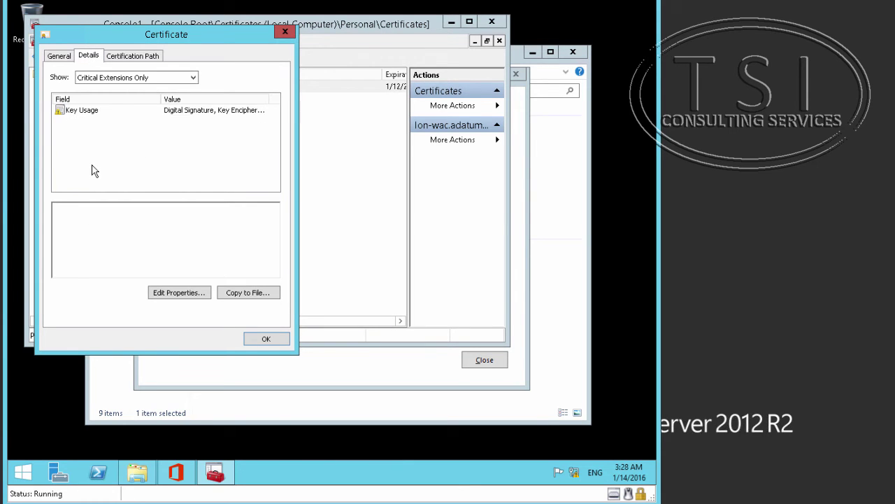
key("Up")
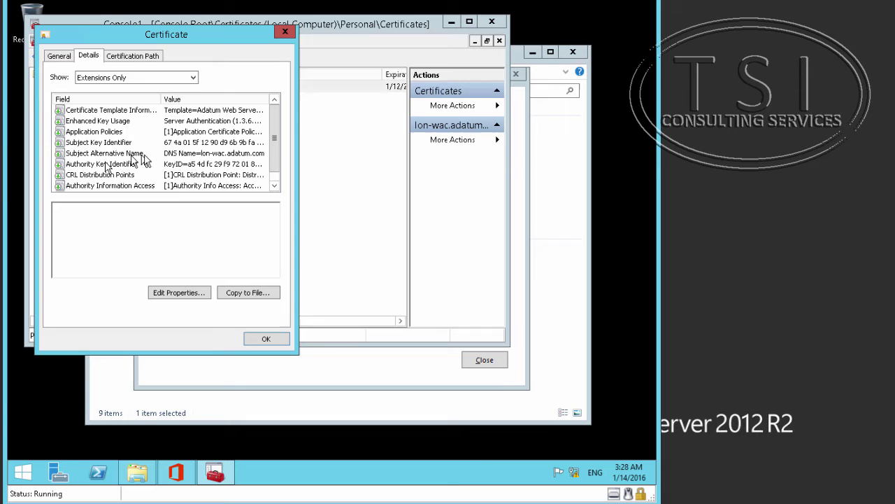
left_click(131, 57)
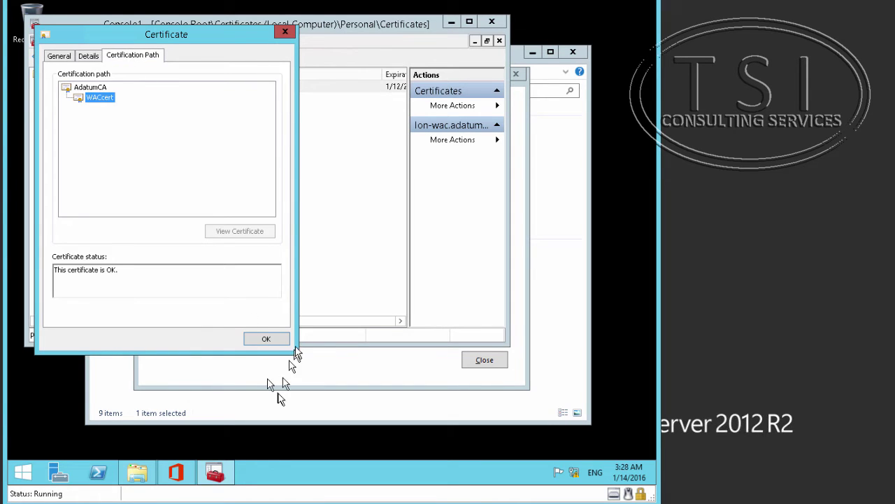
Step: Close the certificate and the console without saving console settings
left_click(270, 339)
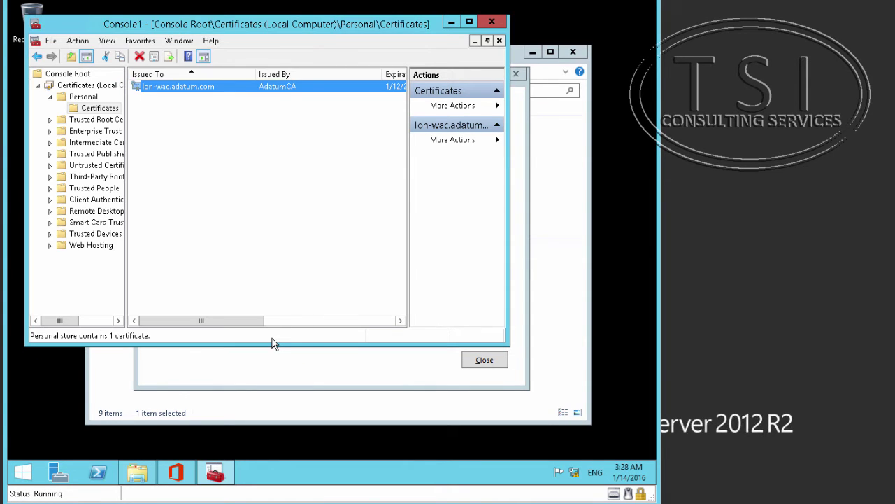
left_click(493, 22)
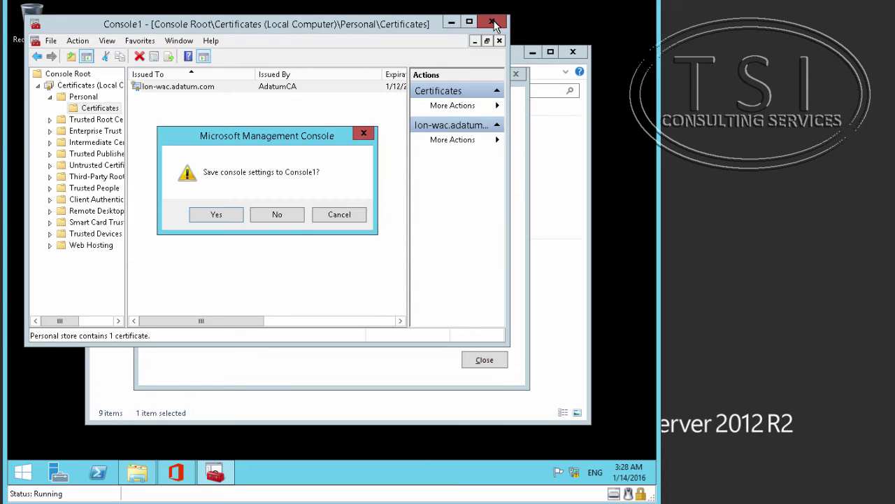
left_click(266, 217)
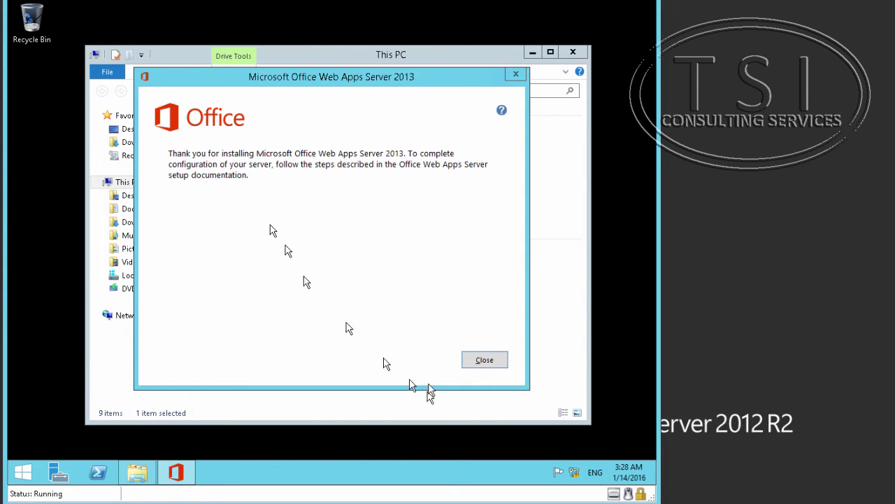
Step: Dismiss the installation-complete message and mount the Service Pack 1 ISO
left_click(484, 360)
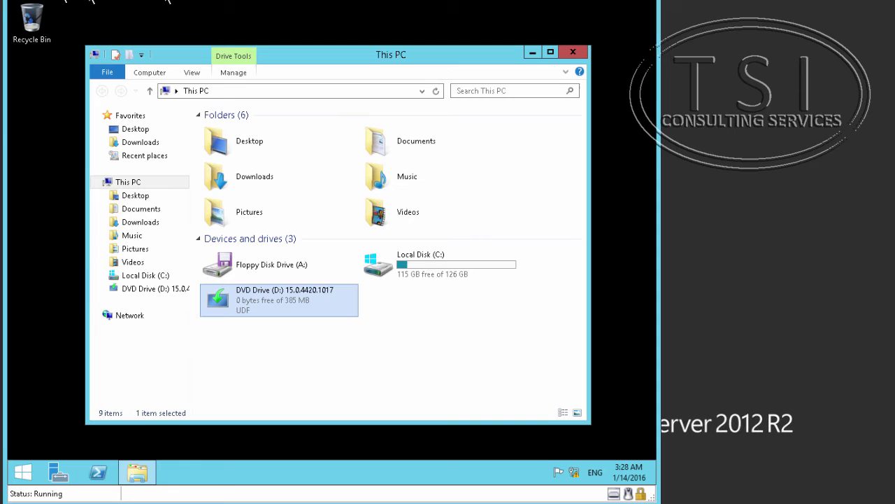
mouse_move(126, 9)
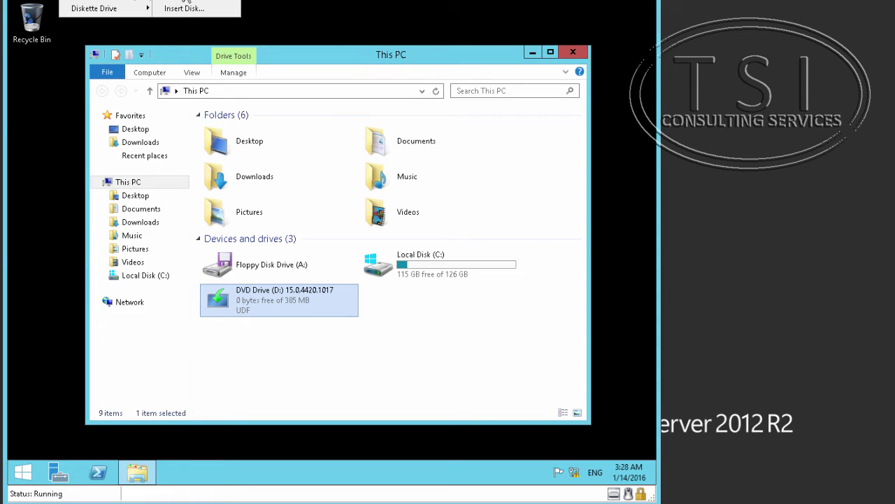
left_click(183, 8)
double_click(208, 86)
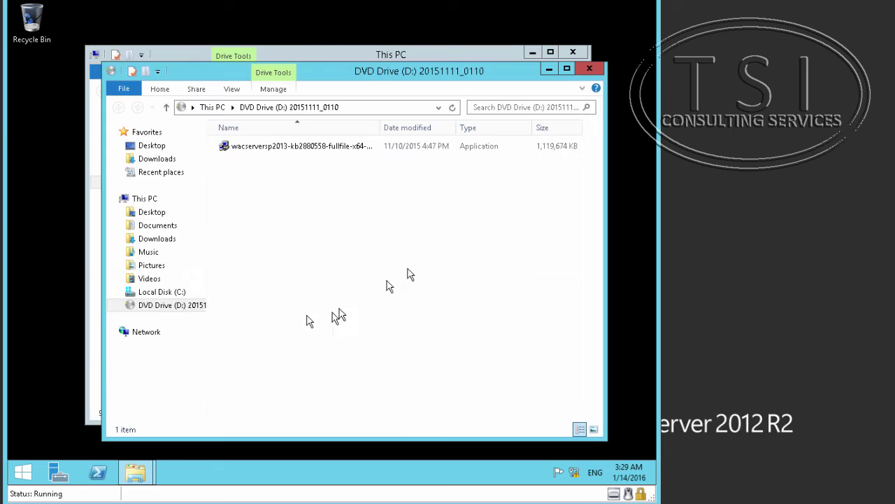
Step: Run the wacserversp2013 installer, accept its licence, and close the DVD drive window
double_click(311, 148)
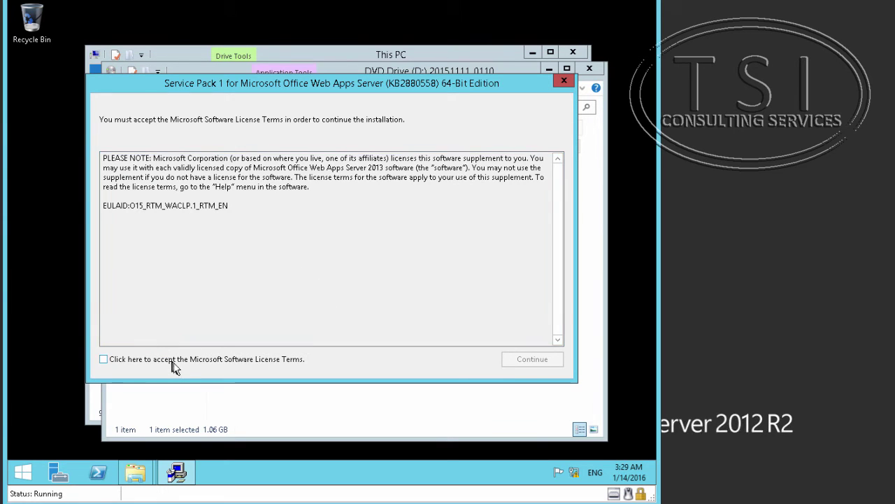
left_click(174, 361)
left_click(517, 360)
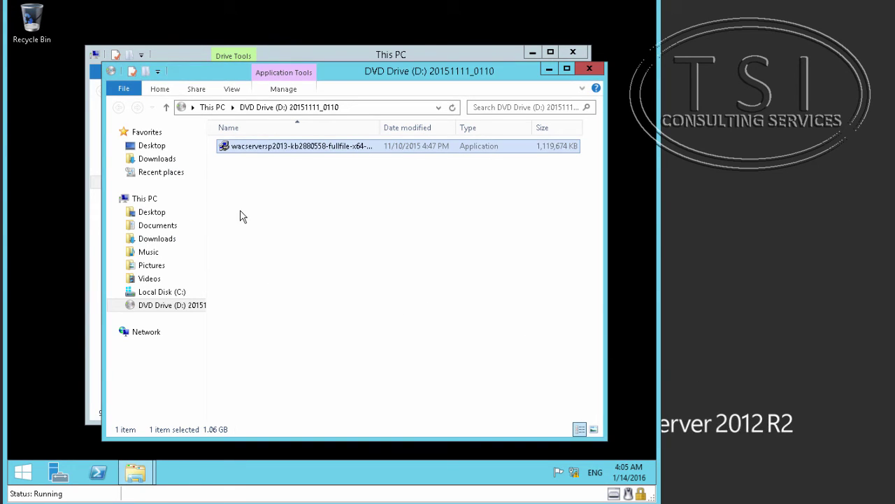
left_click(589, 68)
Step: In administrator PowerShell, run New-OfficeWebAppsFarm with lon-wac/wac.adatum.com URLs and certificate WACcert
left_click(584, 58)
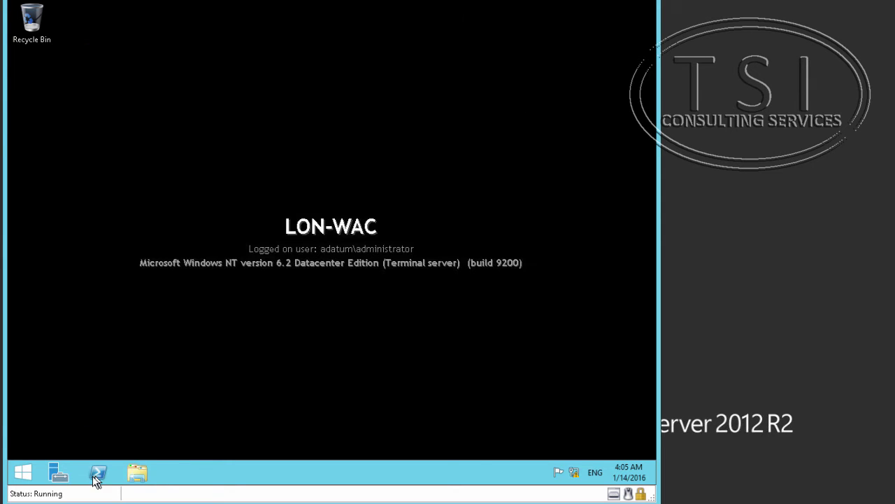
right_click(100, 474)
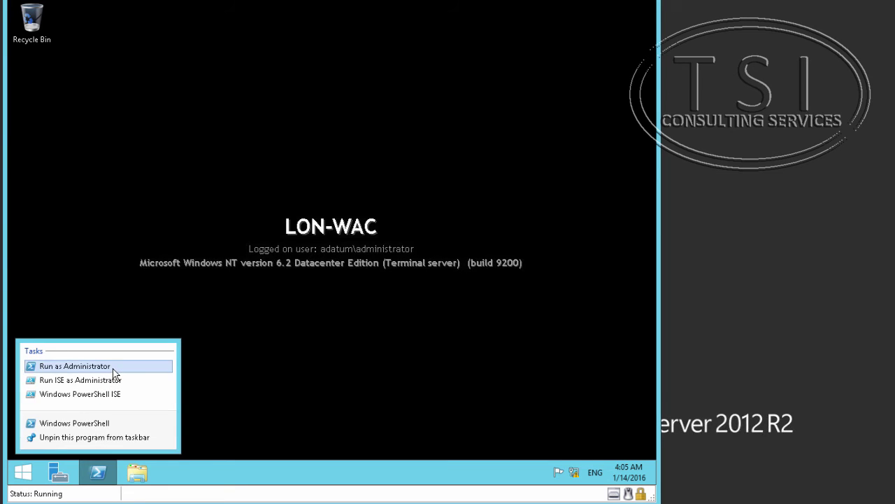
left_click(113, 367)
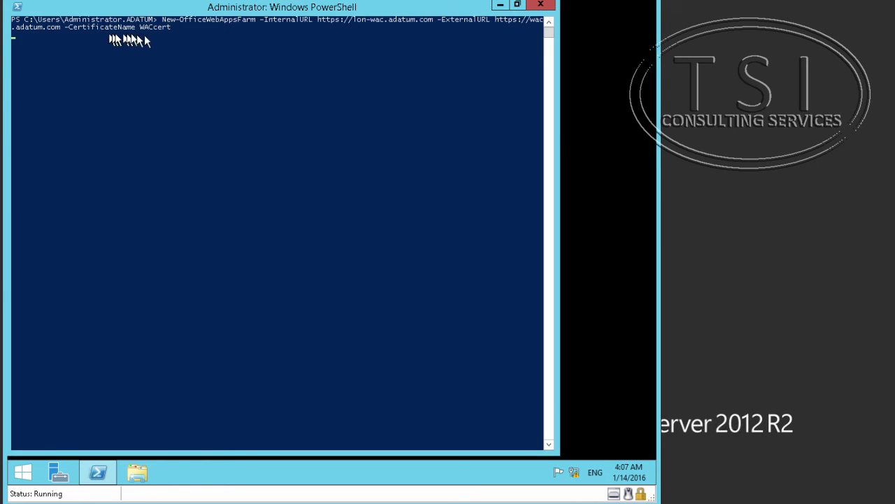
left_click(172, 32)
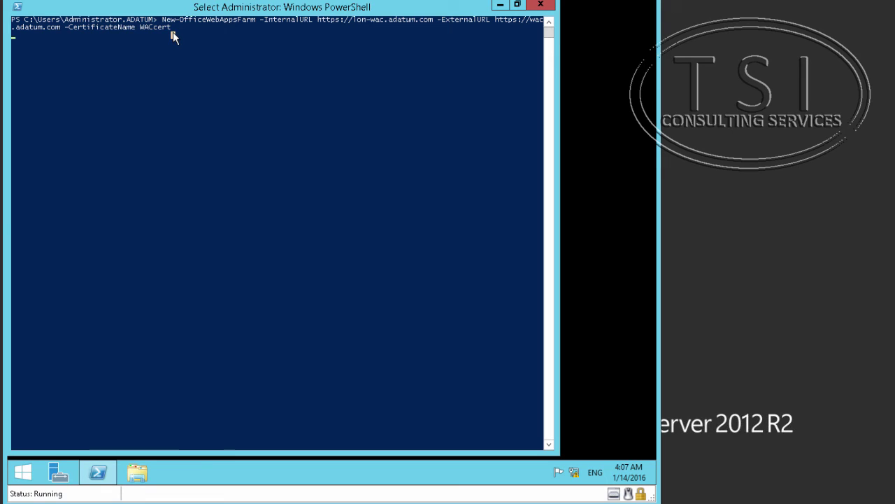
right_click(173, 33)
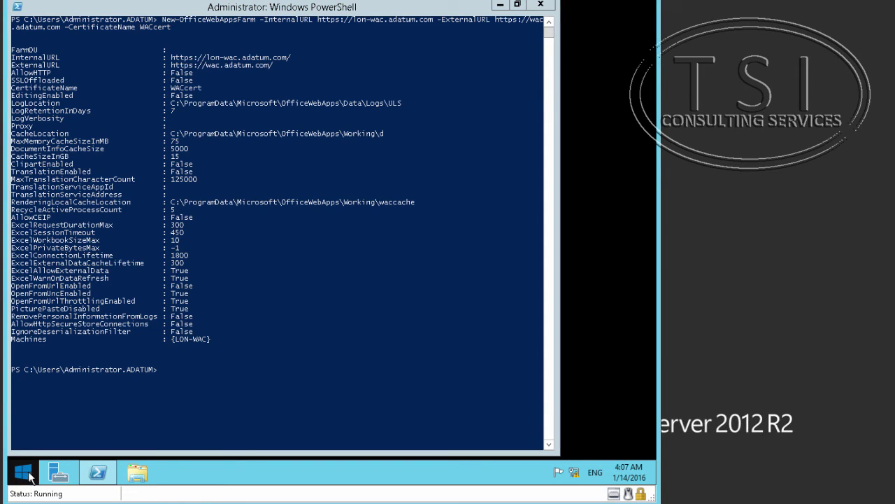
left_click(22, 475)
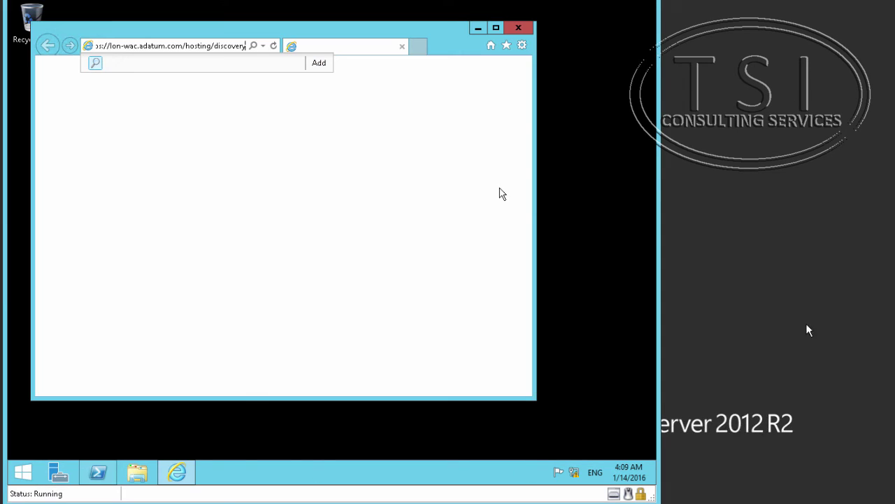
left_click(165, 48)
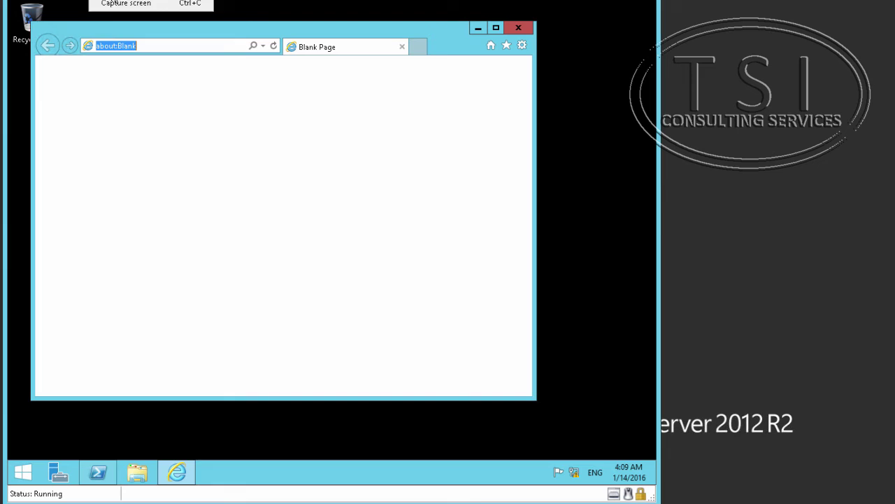
left_click(115, 3)
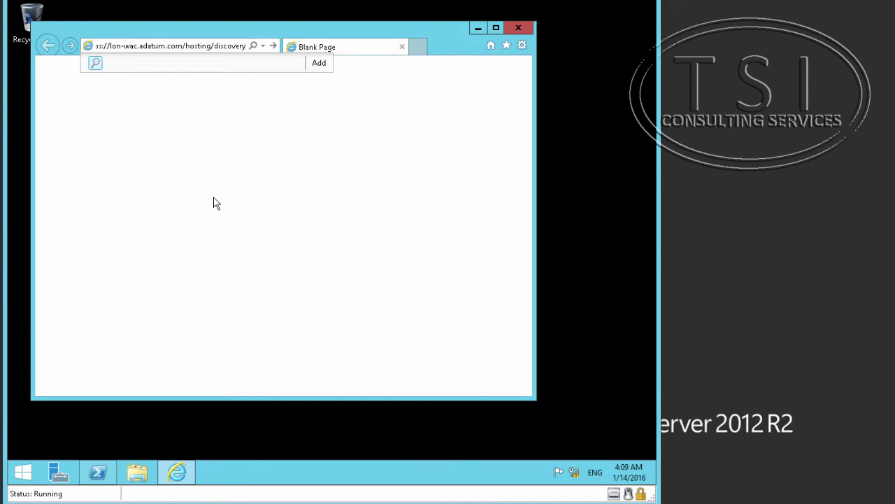
key("Return")
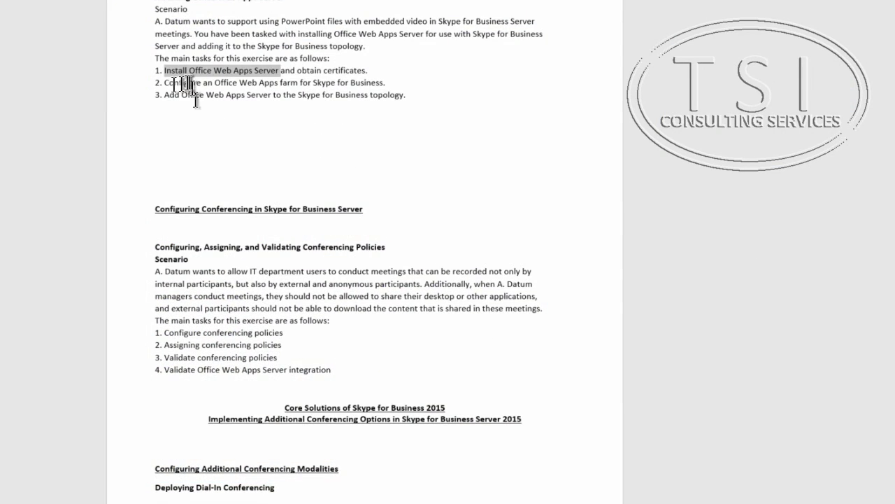
Step: In the Word lab document, highlight task lines 2 and 3, including adding Office Web Apps Server
scroll(179, 112, "up", 2)
scroll(168, 139, "up", 2)
left_click_drag(166, 214, 400, 211)
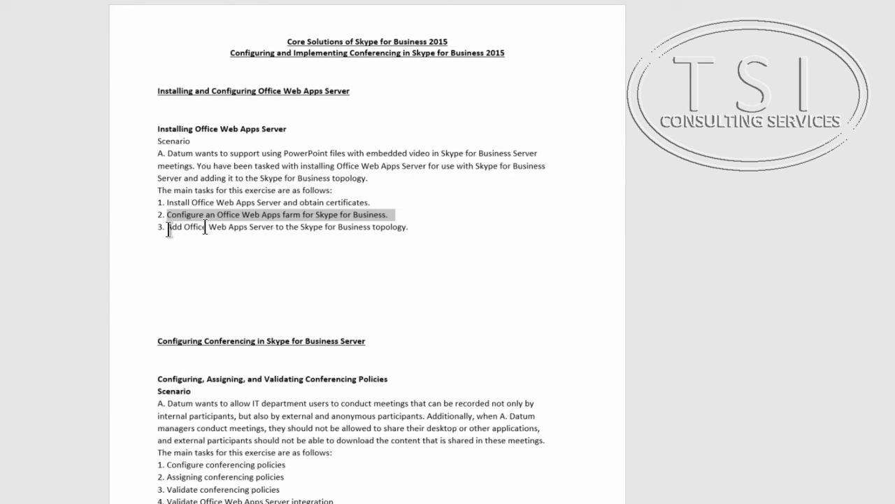
left_click_drag(185, 226, 299, 219)
left_click_drag(360, 219, 449, 223)
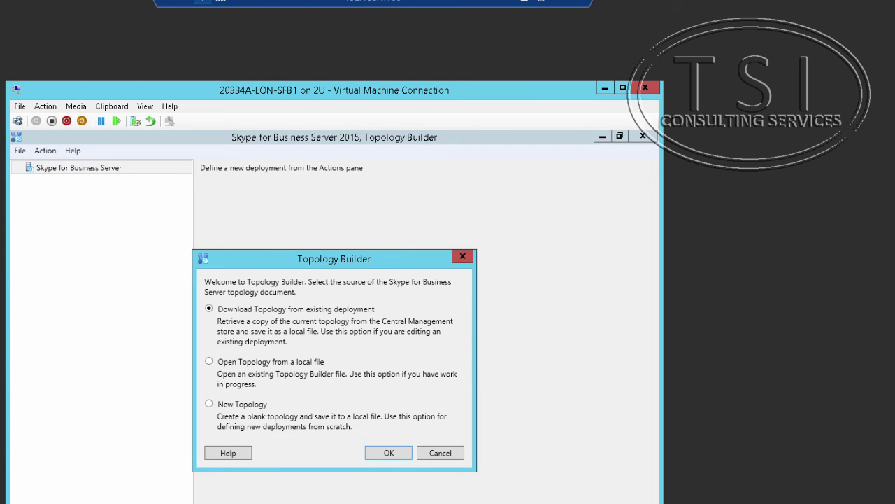
Step: Download and save the published topology, then expand Adatum Headquarters to select pool.adatum.com
left_click(390, 454)
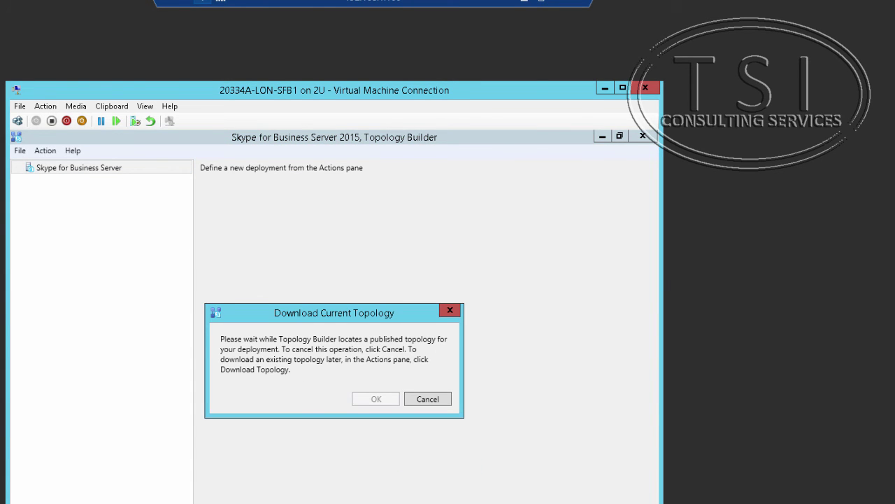
left_click(302, 428)
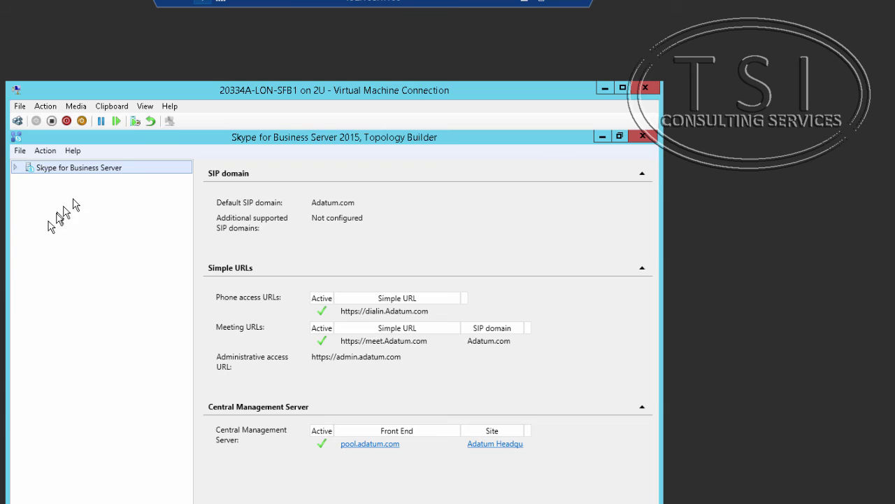
left_click(15, 168)
left_click(26, 181)
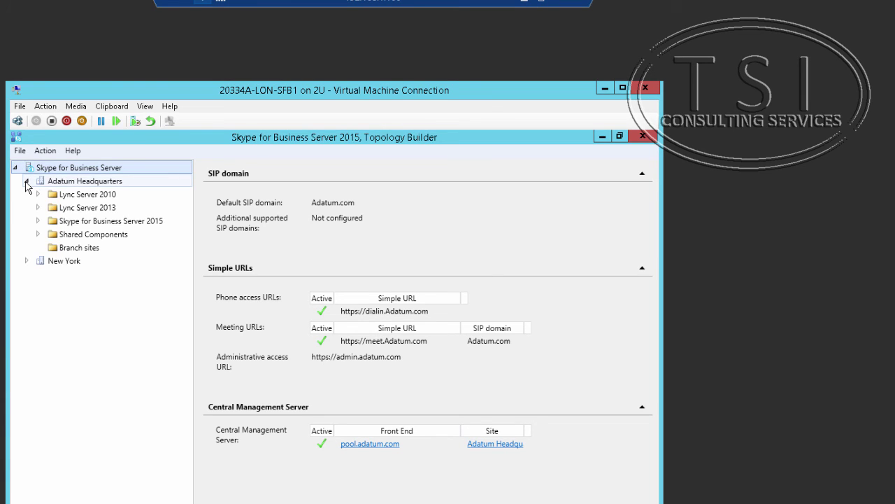
left_click(38, 222)
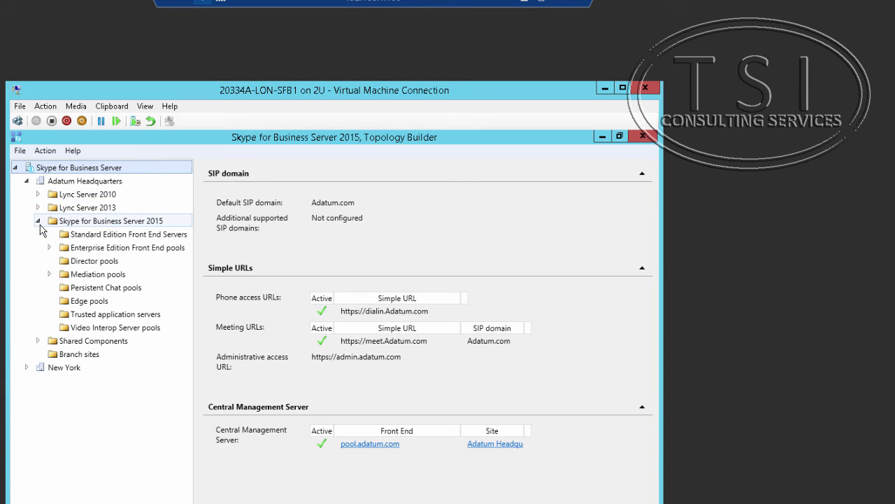
left_click(67, 250)
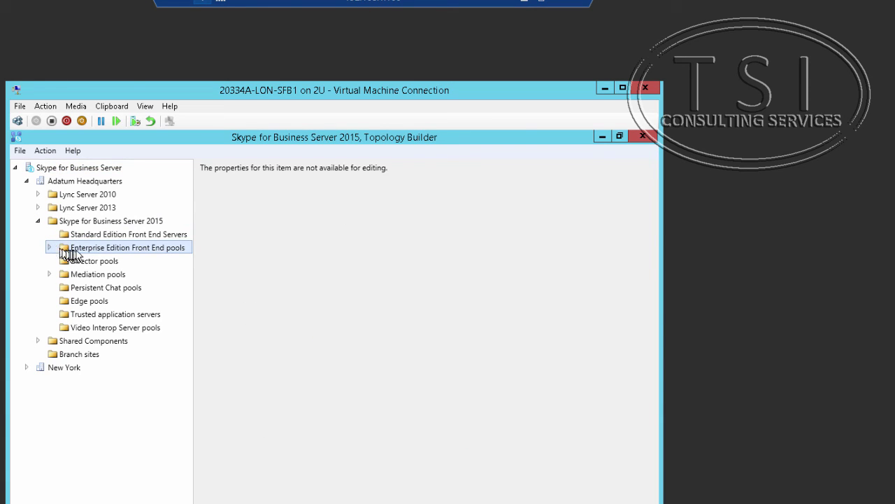
left_click(50, 247)
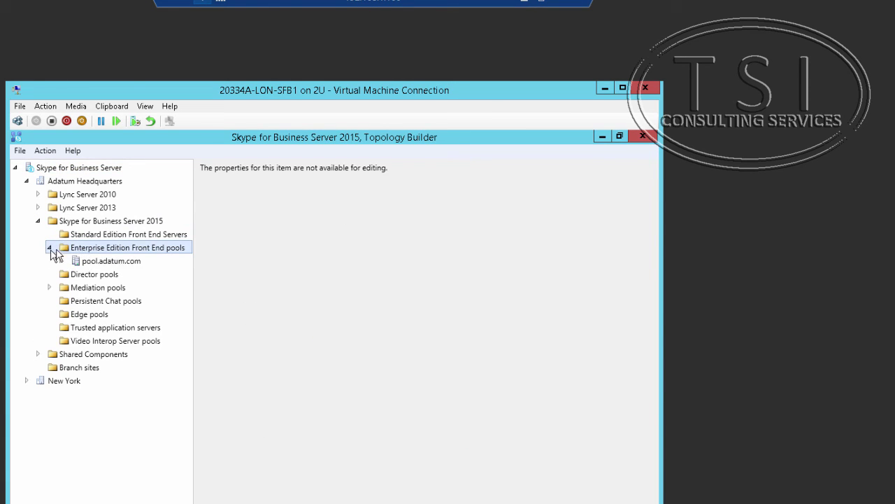
left_click(90, 264)
Step: In pool.adatum.com's properties, enable Office Web Apps Server association and start a new server definition
right_click(89, 264)
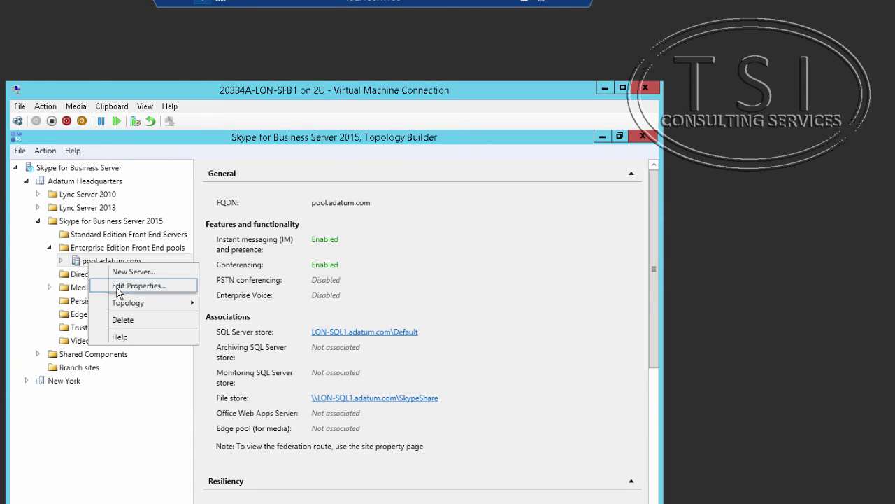
left_click(116, 288)
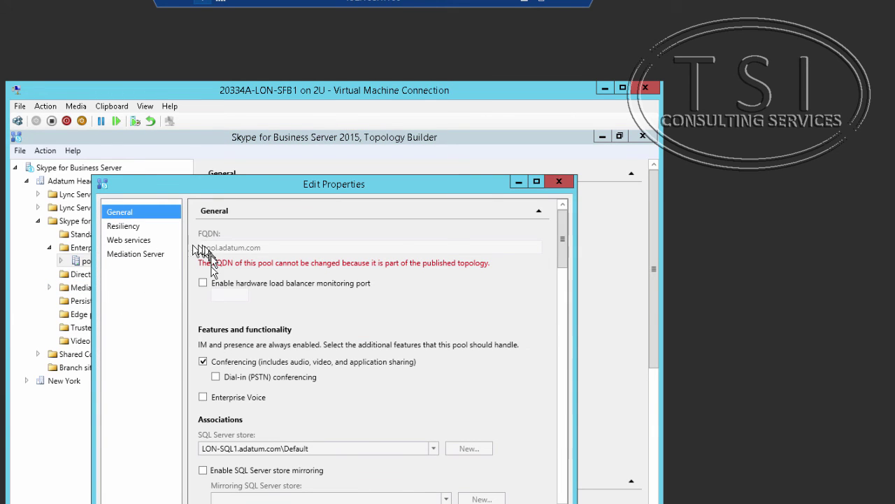
scroll(300, 420, "down", 1)
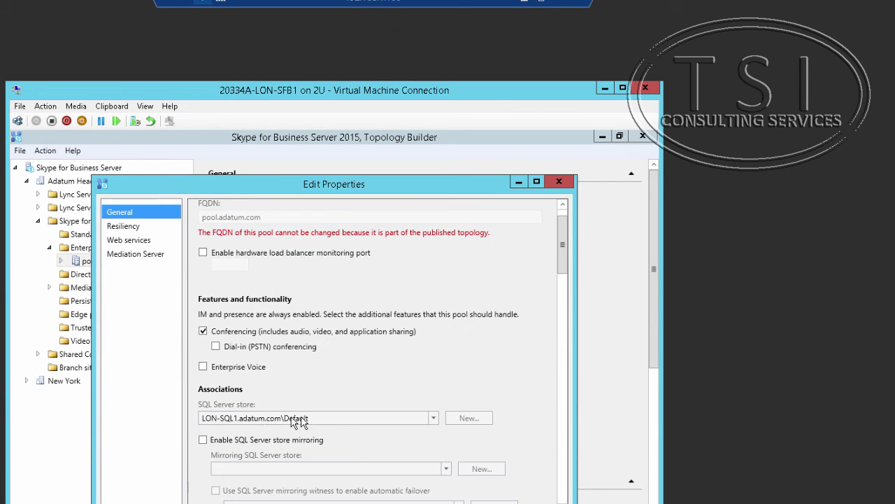
scroll(211, 420, "down", 2)
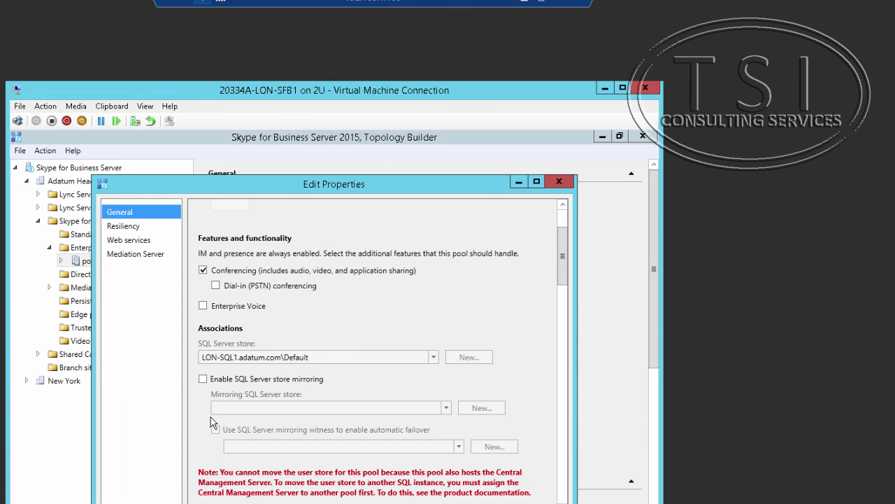
scroll(210, 419, "down", 3)
scroll(215, 426, "down", 10)
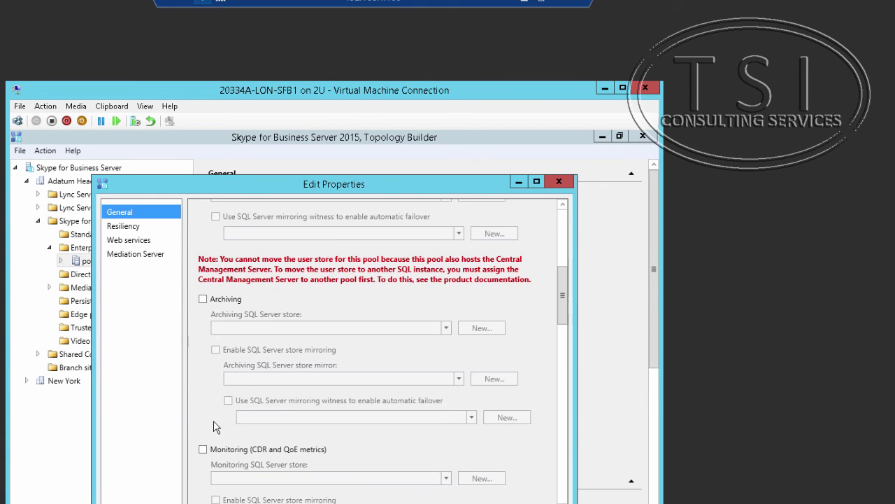
scroll(214, 425, "down", 2)
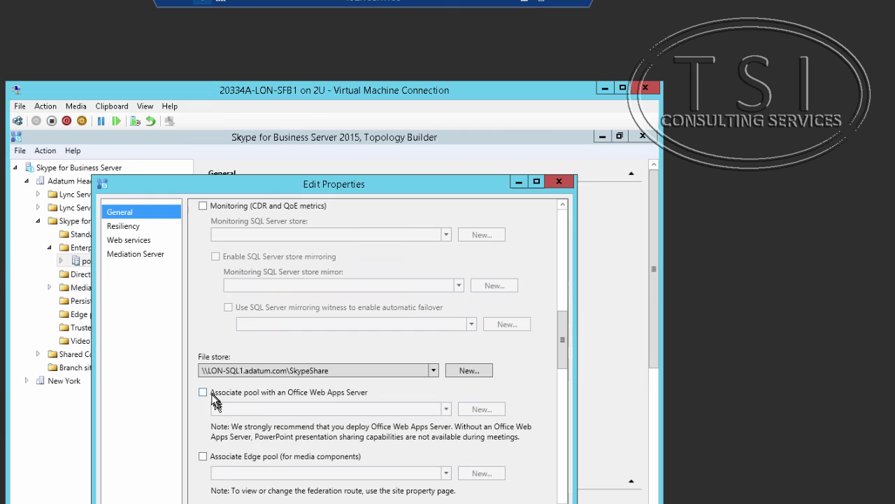
left_click(203, 392)
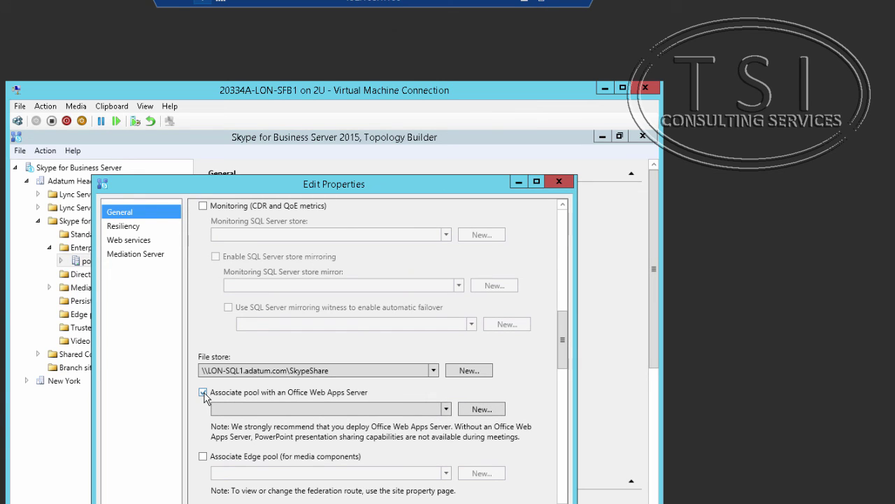
left_click(482, 412)
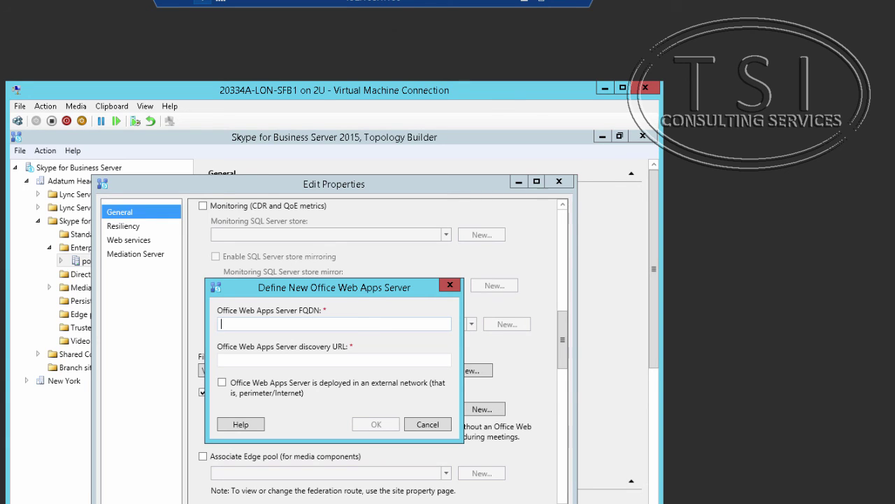
Step: Define lon-wac.adatum.com as the pool's Office Web Apps Server and apply the pool properties
left_click(300, 323)
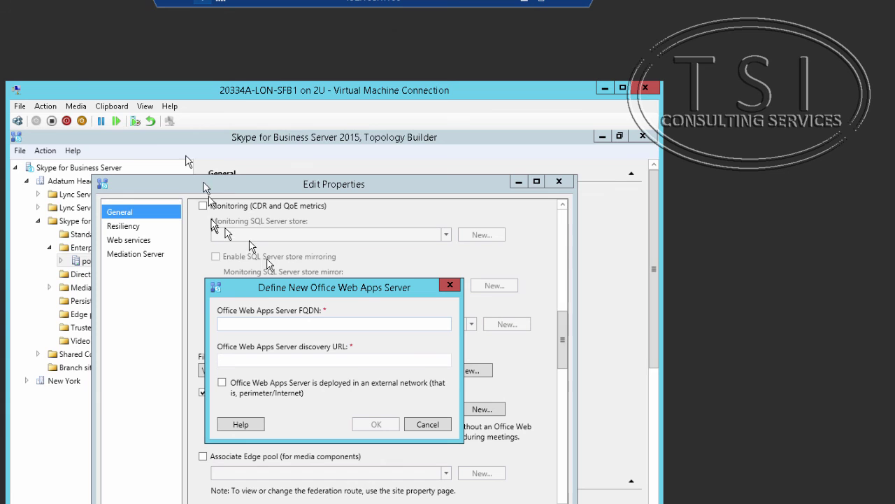
left_click(112, 107)
left_click(117, 122)
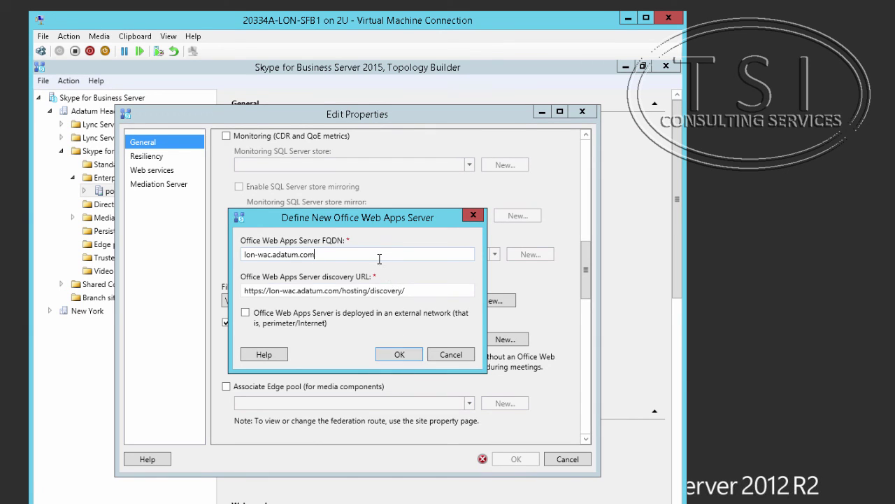
key("BackSpace")
left_click(390, 357)
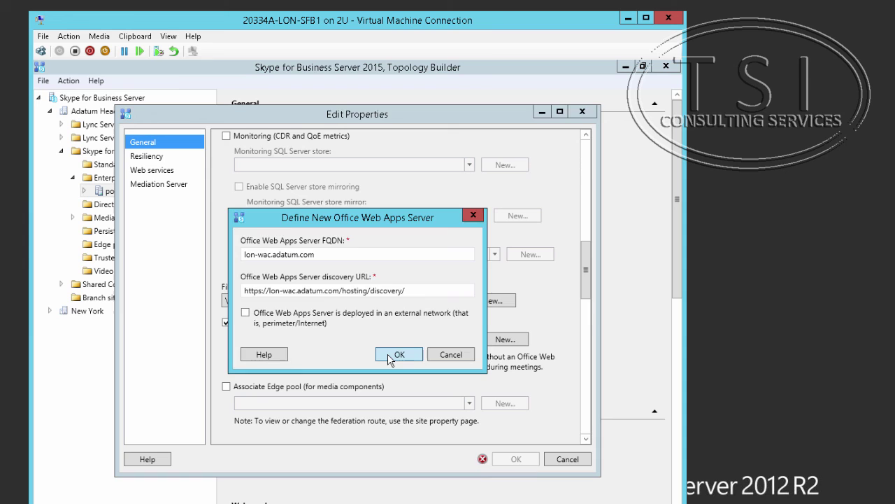
left_click(391, 358)
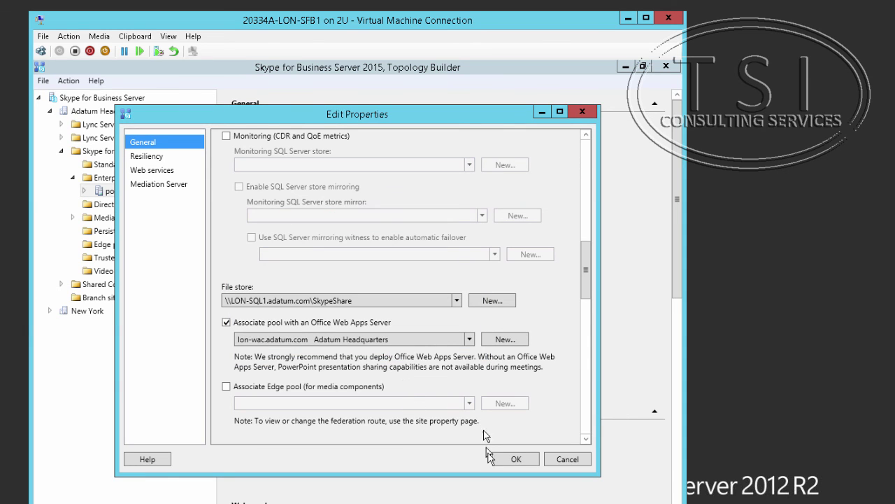
left_click(512, 461)
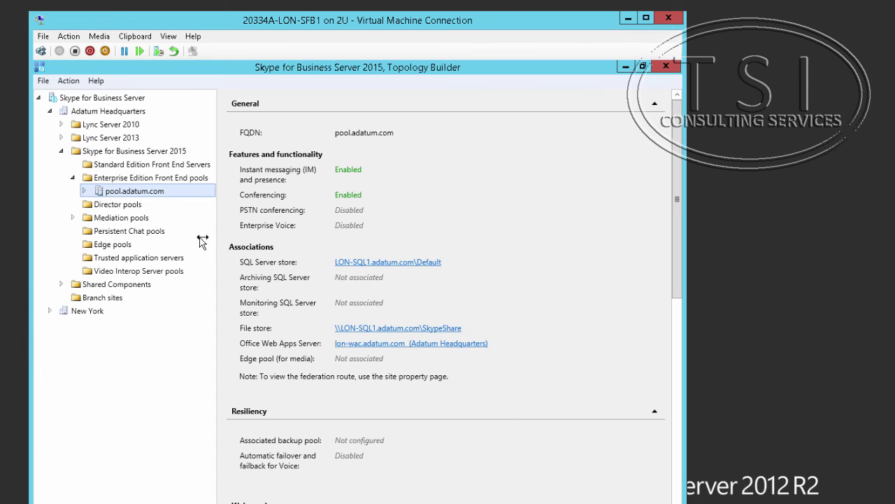
Step: Publish the updated topology through the publishing wizard and close it when finished
right_click(141, 190)
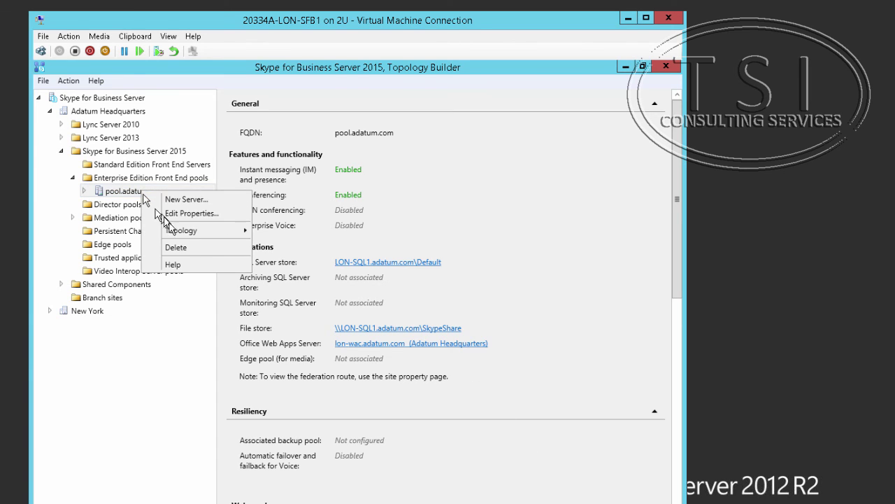
mouse_move(243, 232)
left_click(303, 289)
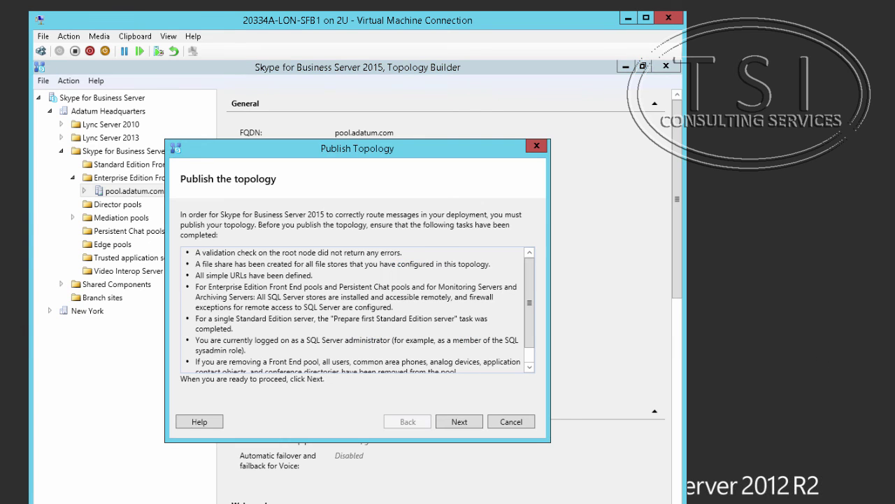
left_click(460, 421)
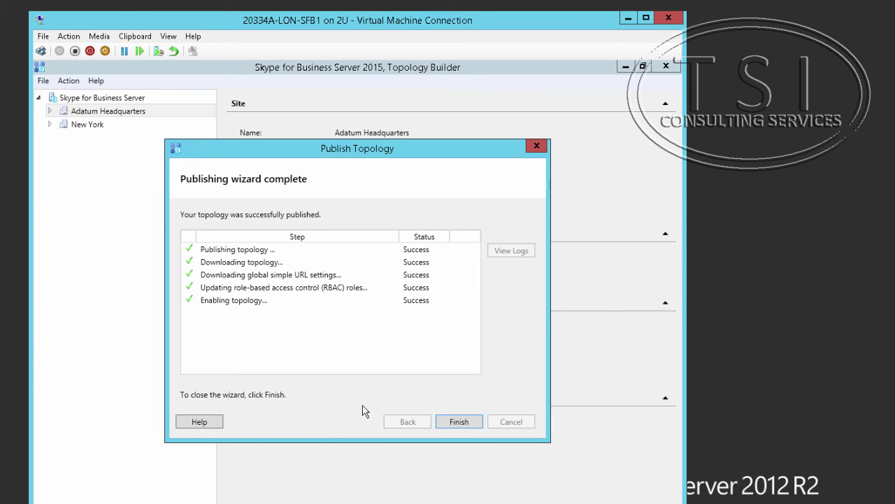
left_click(468, 424)
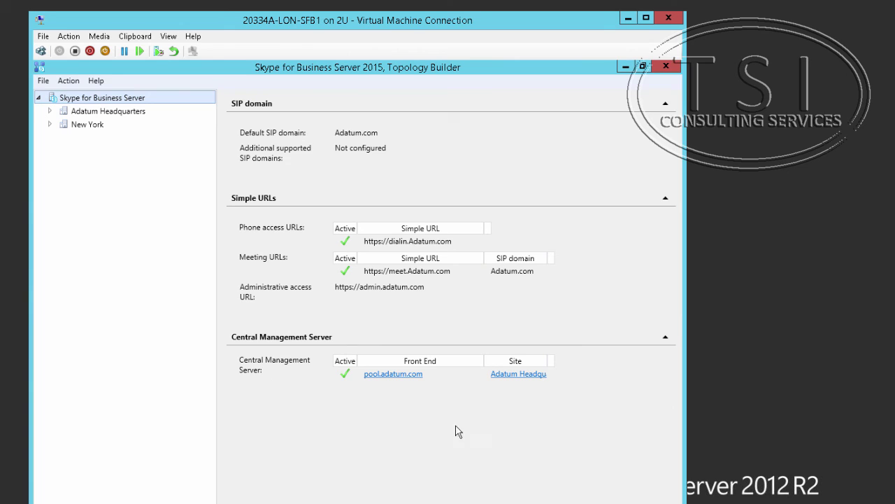
mouse_move(319, 503)
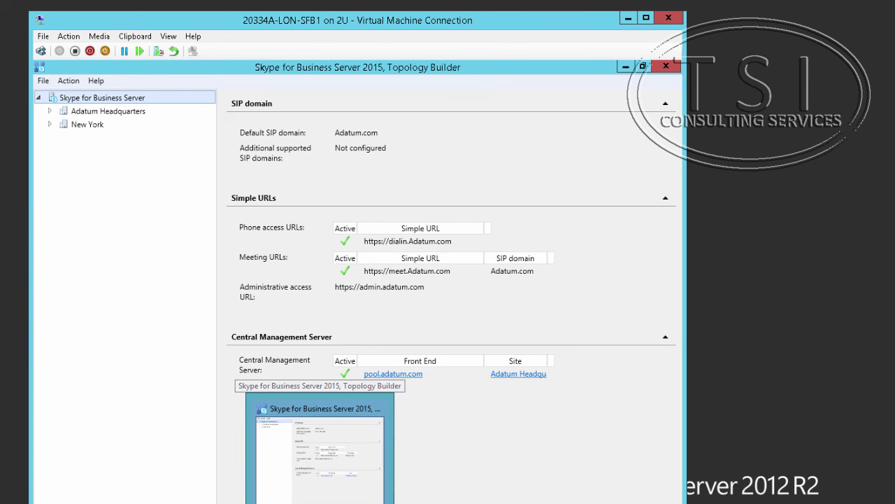